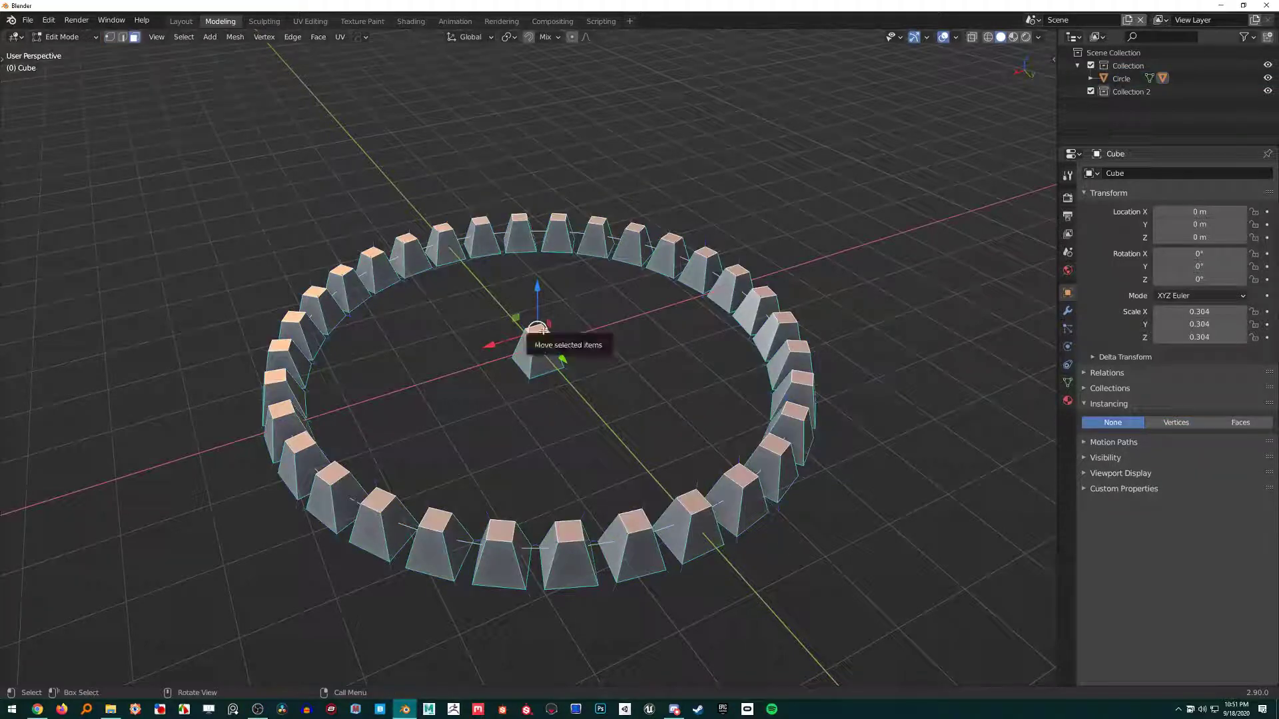
Try to scale the top face of the tapered cube and leave mesh editing.
{"action": "key", "text": "s"}
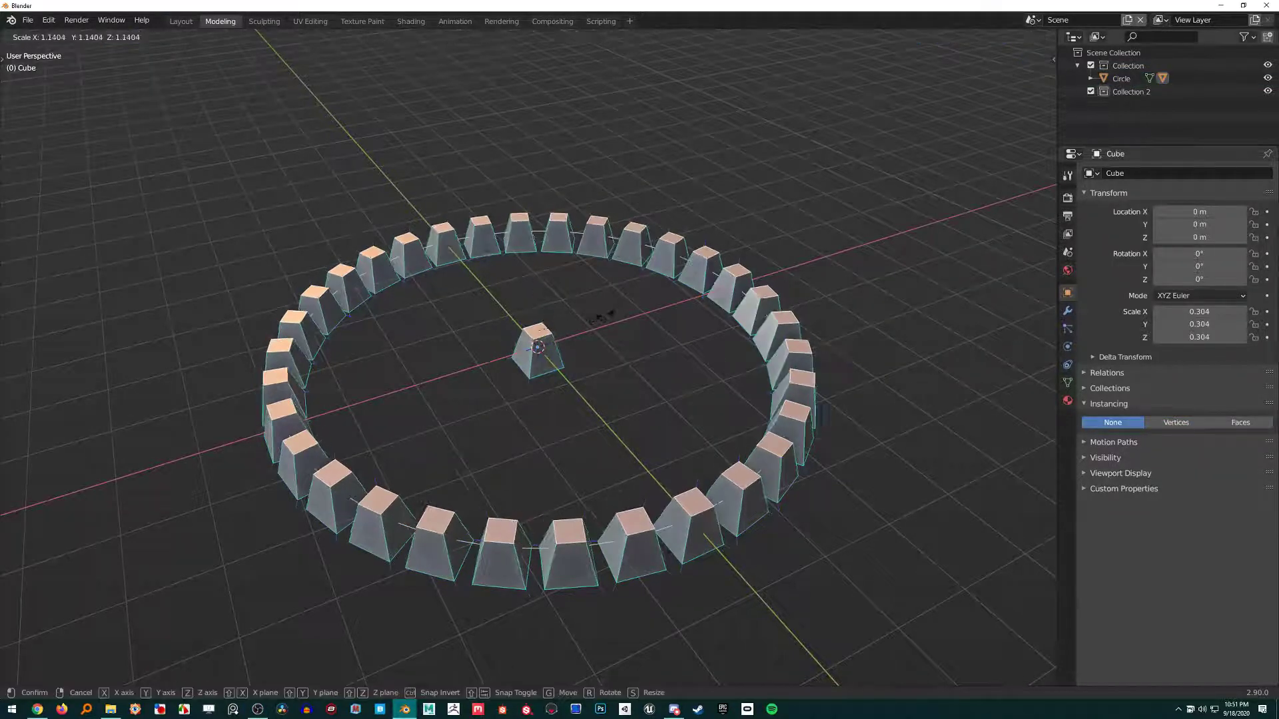
{"action": "key", "text": "Return"}
{"action": "key", "text": "Tab"}
Examine the vertices of the circle object in see-through vertex editing.
{"action": "left_click", "coordinate": [653, 534]}
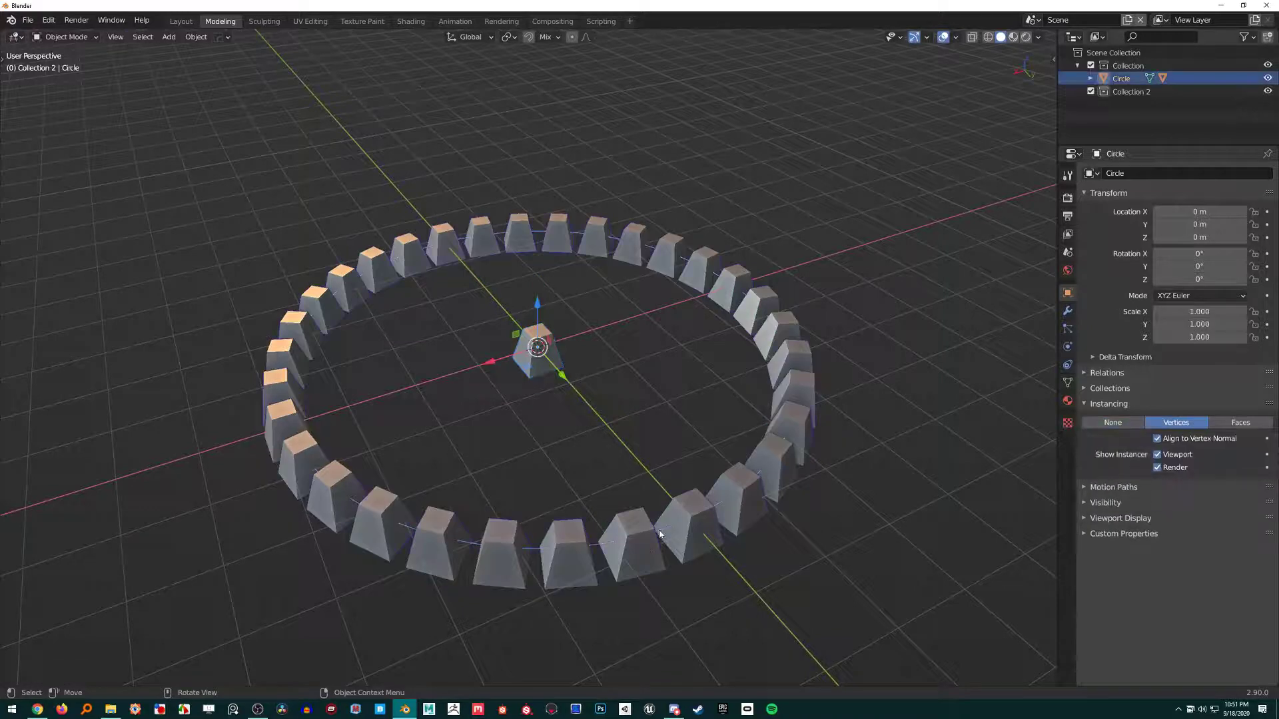
{"action": "key", "text": "Tab"}
{"action": "key", "text": "1"}
{"action": "key", "text": "alt+z"}
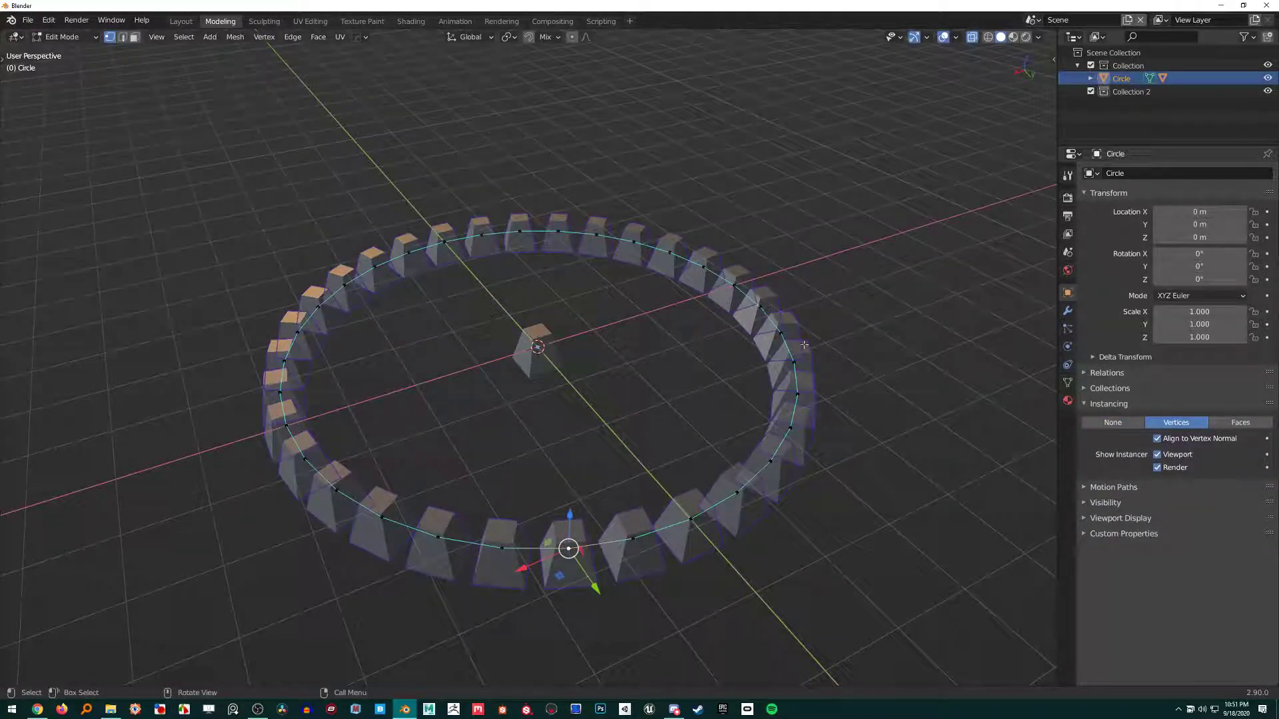
{"action": "key", "text": "Tab"}
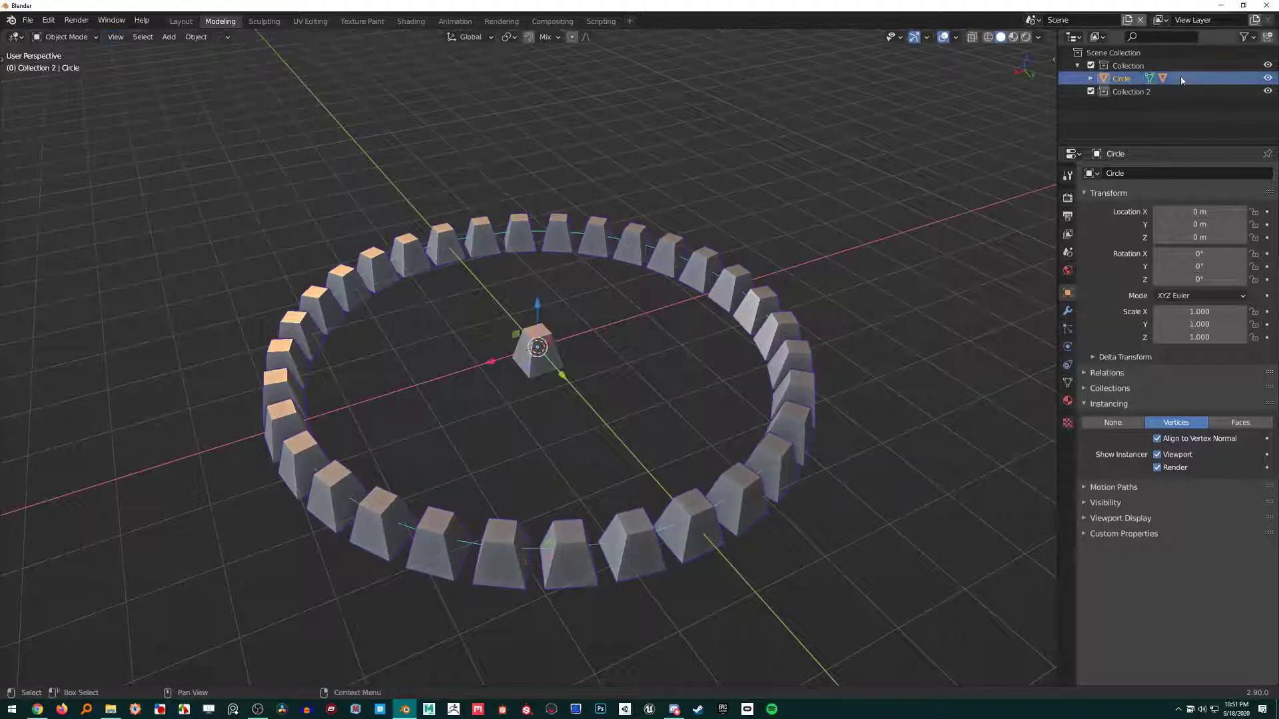
Hide the first collection and add a mesh circle to Collection 2.
{"action": "left_click", "coordinate": [1267, 65]}
{"action": "left_click", "coordinate": [1239, 91]}
{"action": "key", "text": "shift+a"}
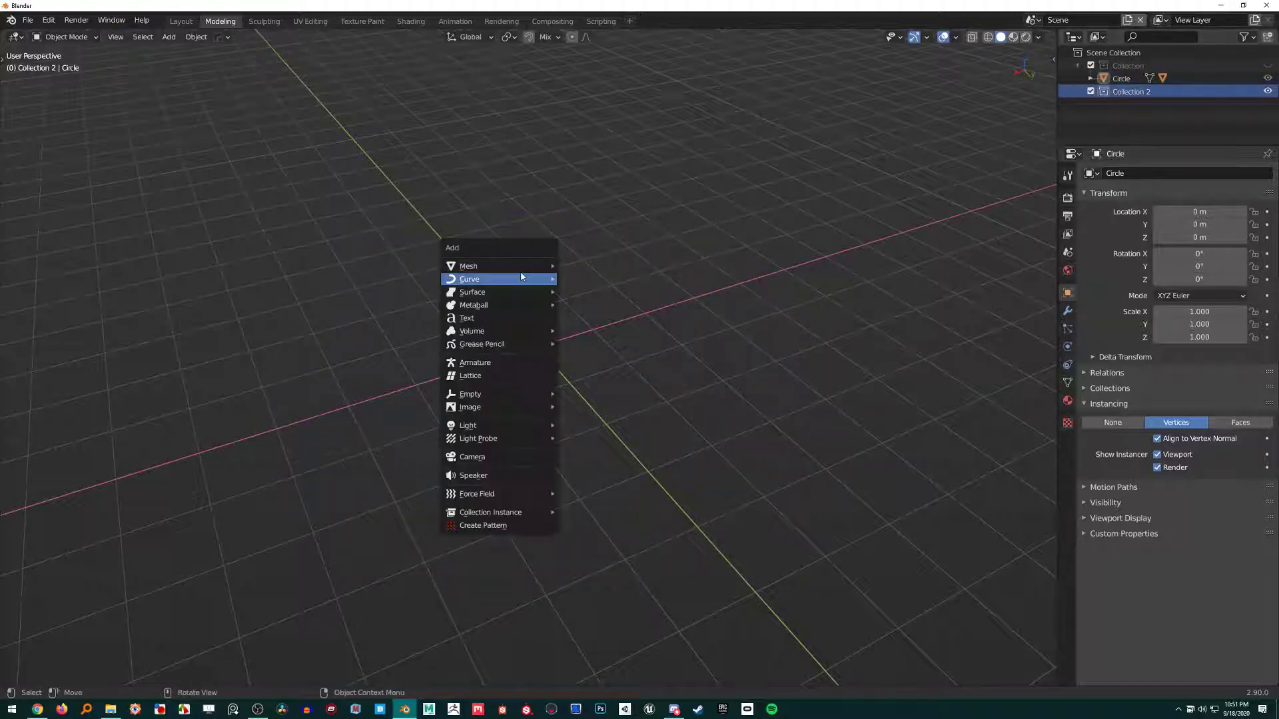
{"action": "mouse_move", "coordinate": [519, 268]}
{"action": "left_click", "coordinate": [614, 295]}
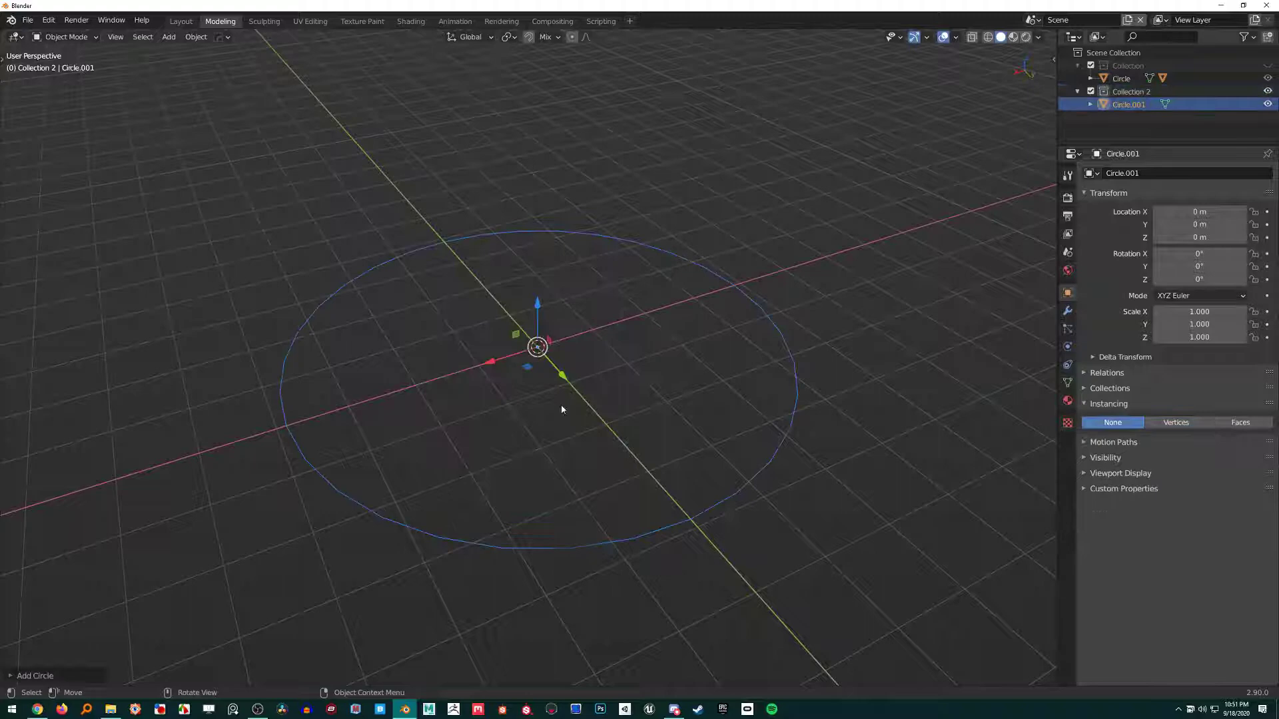
Add a cube inside the new circle's mesh and move it below the ring near its front edge.
{"action": "key", "text": "Tab"}
{"action": "middle_click_drag", "start_coordinate": [663, 408], "coordinate": [649, 292]}
{"action": "key", "text": "shift+a"}
{"action": "left_click", "coordinate": [660, 372]}
{"action": "key", "text": "g"}
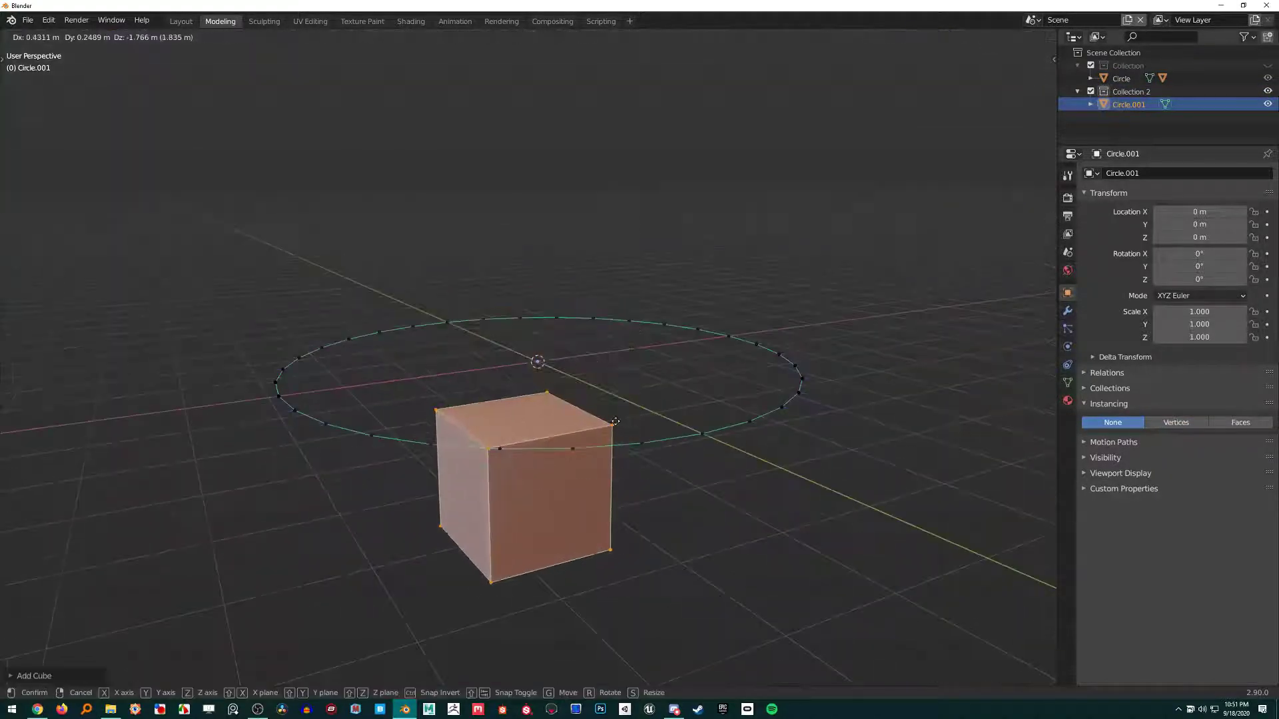
{"action": "left_click", "coordinate": [599, 424]}
Add a cone to the same mesh, tilt it, place it beside the cube, and return to Object Mode.
{"action": "key", "text": "shift+a"}
{"action": "left_click", "coordinate": [656, 394]}
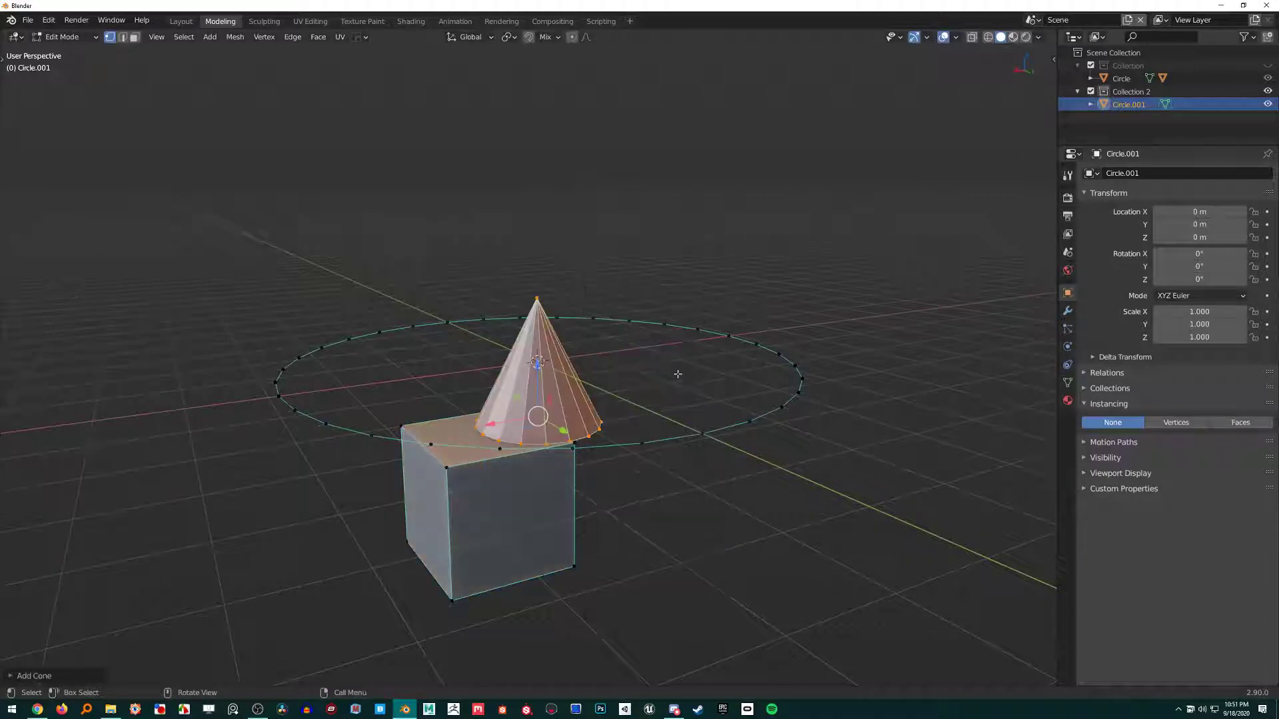
{"action": "key", "text": "r"}
{"action": "left_click", "coordinate": [545, 412]}
{"action": "key", "text": "g"}
{"action": "left_click", "coordinate": [701, 504]}
{"action": "left_click", "coordinate": [765, 345]}
{"action": "middle_click_drag", "start_coordinate": [732, 327], "coordinate": [674, 322]}
{"action": "key", "text": "Tab"}
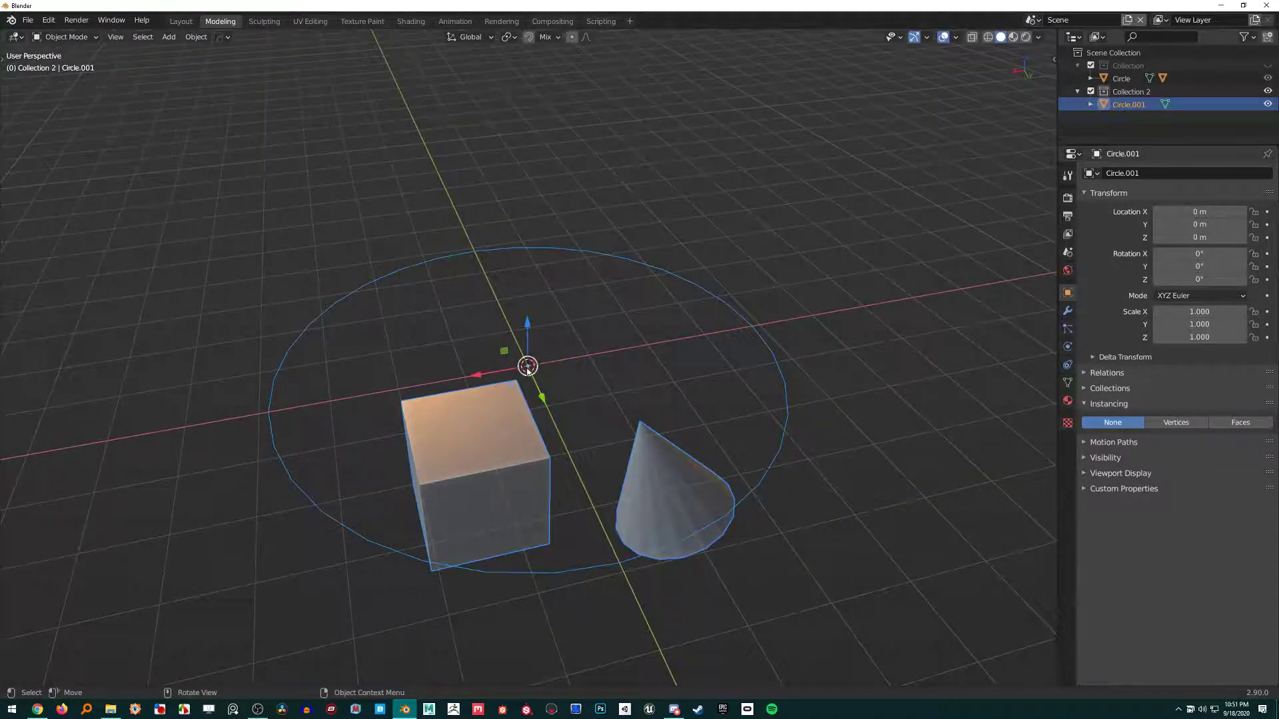
Add a separate cube object at the circle's centre and scale its mesh down.
{"action": "middle_click_drag", "start_coordinate": [527, 369], "coordinate": [556, 340]}
{"action": "key", "text": "shift+a"}
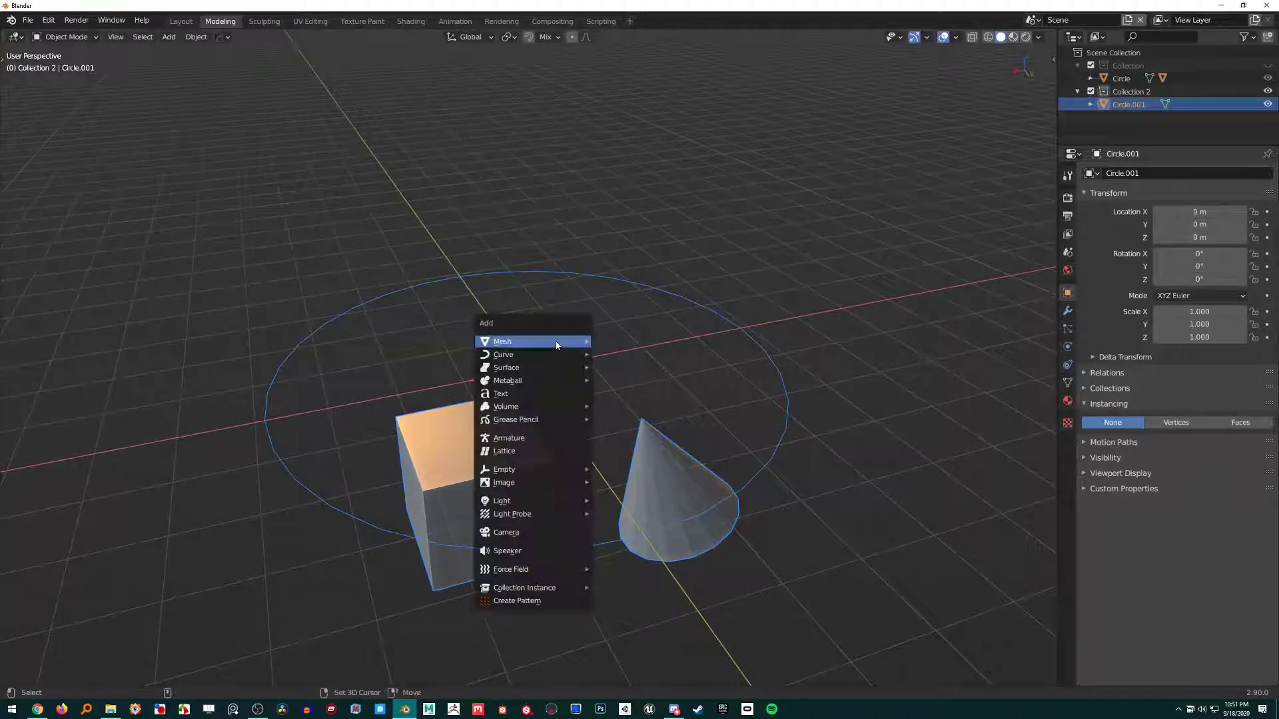
{"action": "mouse_move", "coordinate": [556, 345]}
{"action": "left_click", "coordinate": [642, 369]}
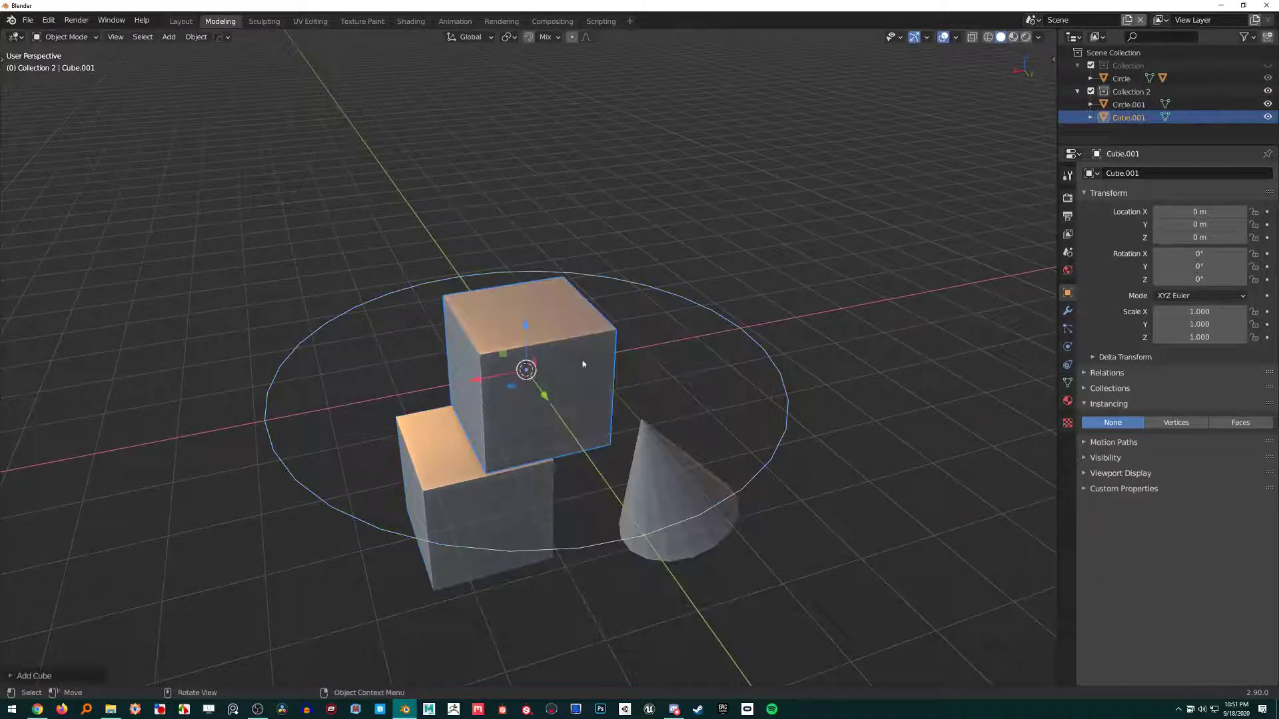
{"action": "middle_click_drag", "start_coordinate": [642, 373], "coordinate": [620, 334]}
{"action": "key", "text": "Tab"}
{"action": "key", "text": "s"}
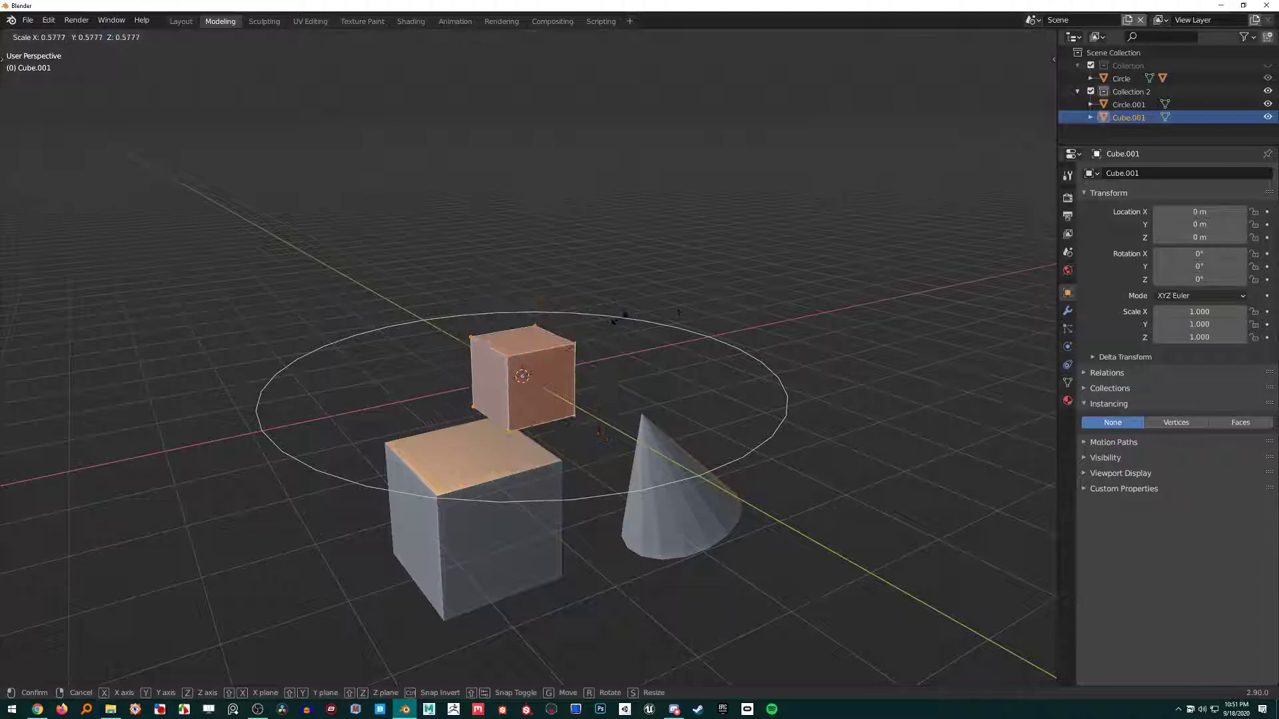
{"action": "left_click", "coordinate": [571, 328]}
Add a UV sphere to the small cube's mesh, shrink it to sit on top of the cube, and return to Object Mode.
{"action": "key", "text": "shift+a"}
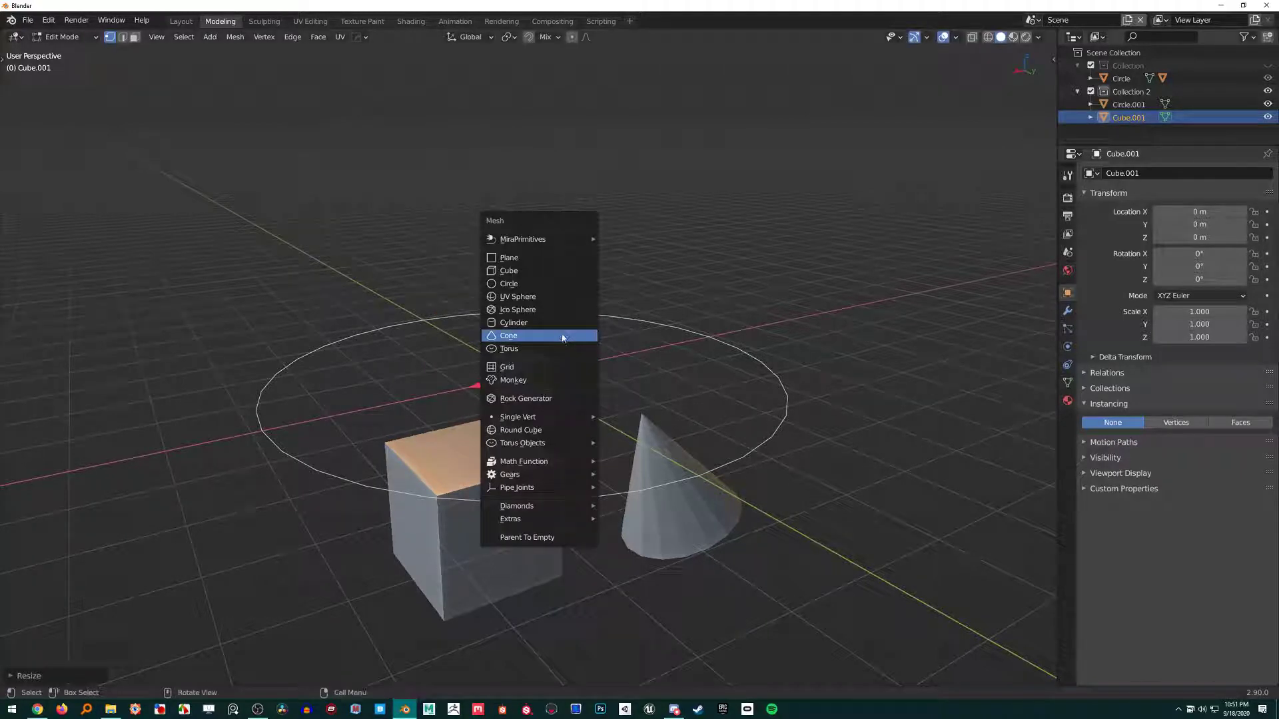
{"action": "left_click", "coordinate": [543, 297]}
{"action": "key", "text": "g"}
{"action": "left_click", "coordinate": [596, 340]}
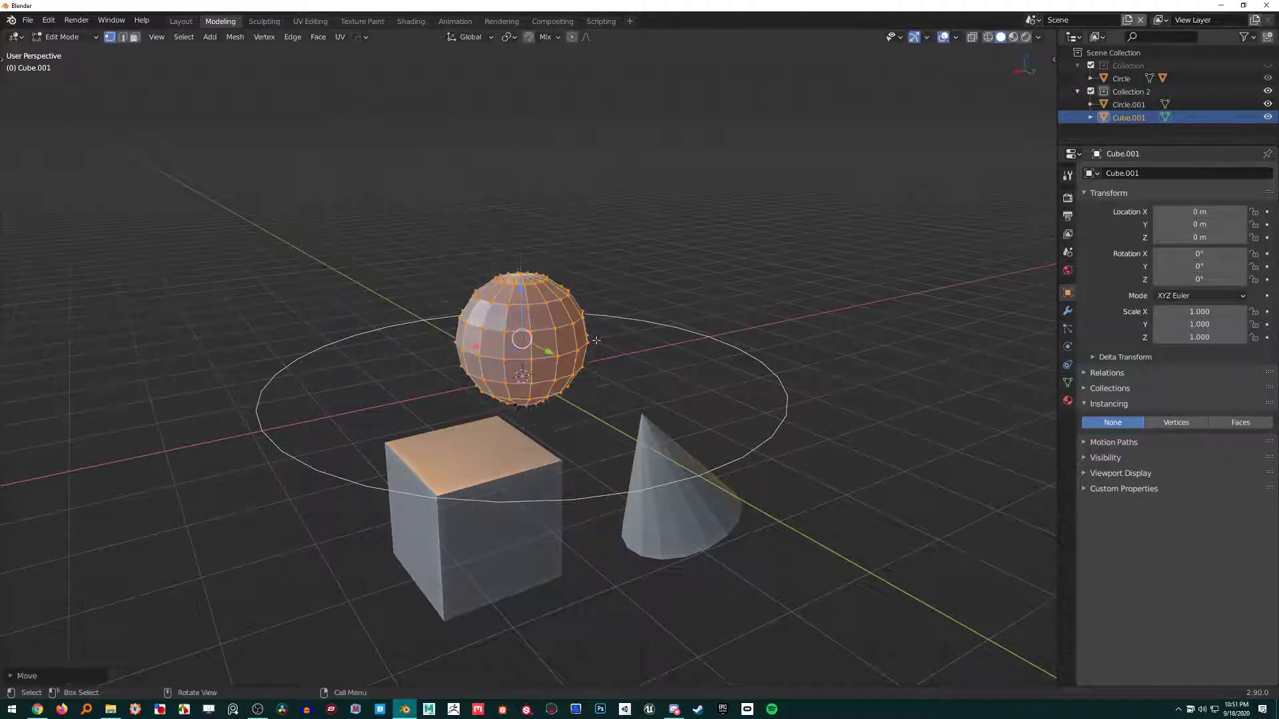
{"action": "key", "text": "s"}
{"action": "left_click", "coordinate": [596, 340]}
{"action": "key", "text": "Tab"}
{"action": "scroll", "coordinate": [645, 326], "scroll_direction": "up", "scroll_amount": 1, "text": "shift"}
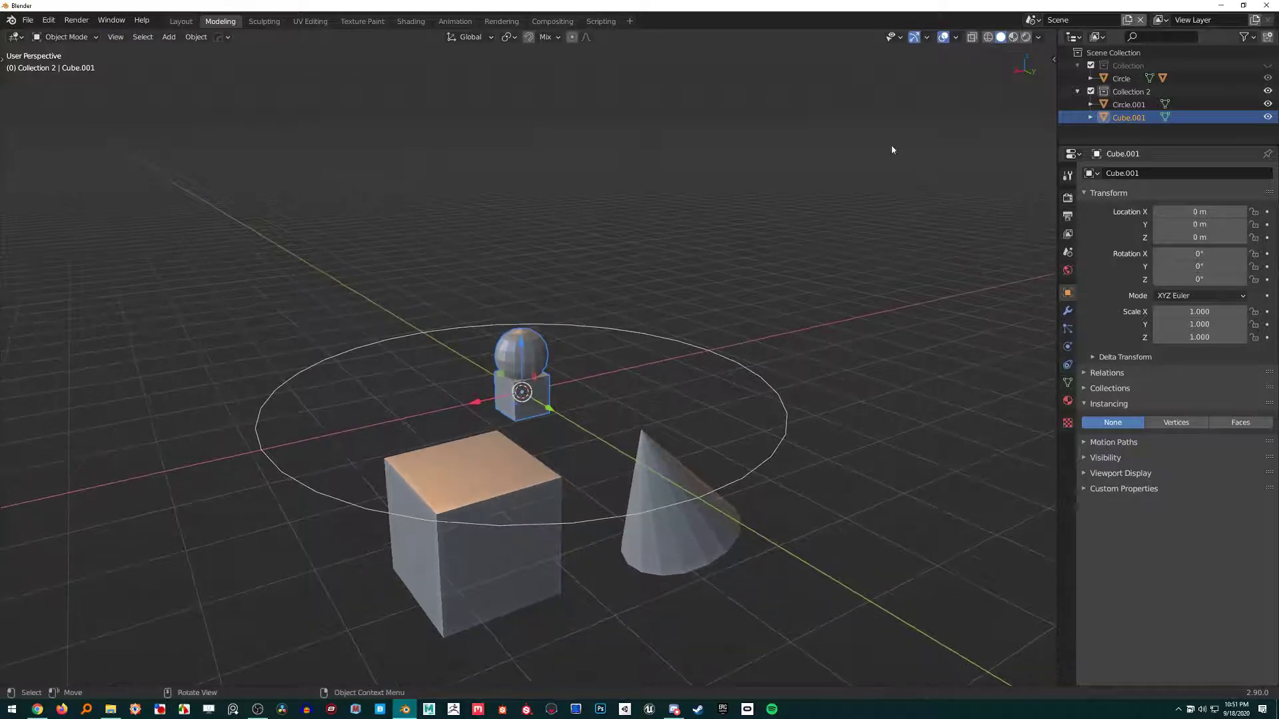
Parent the cube-and-sphere object to Circle.001 using the Object option.
{"action": "middle_click_drag", "start_coordinate": [687, 440], "coordinate": [586, 374]}
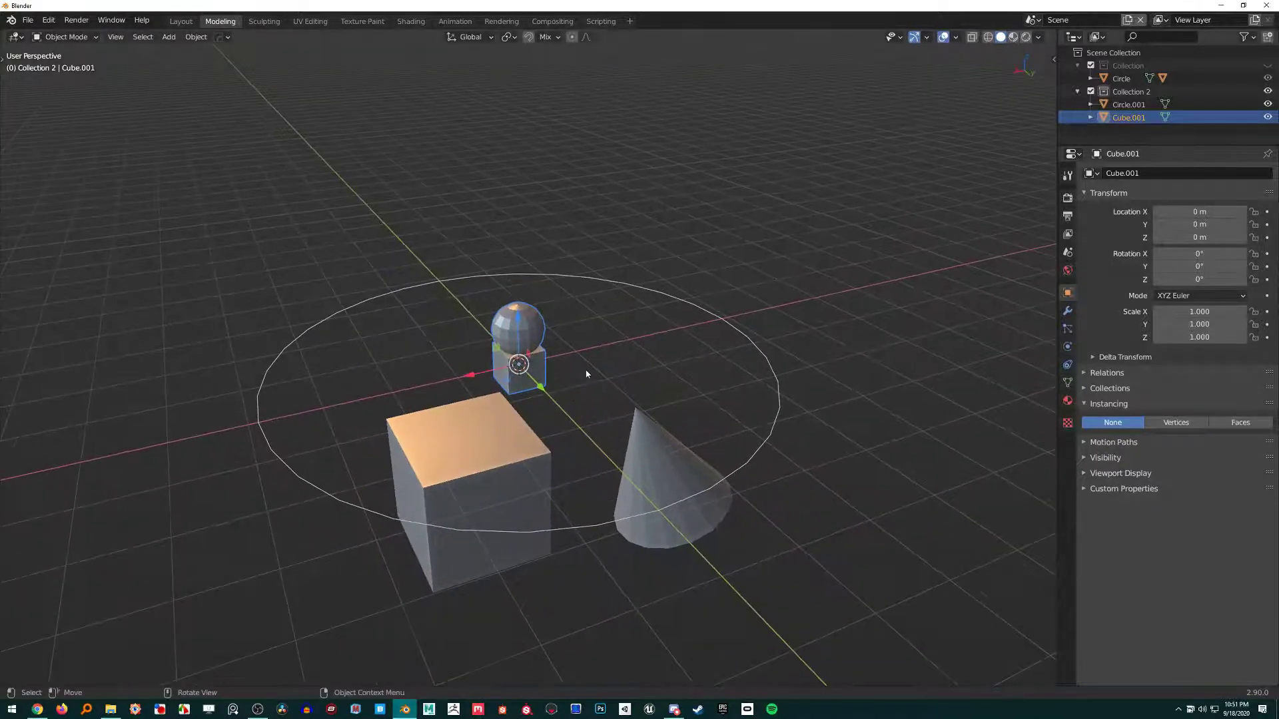
{"action": "key", "text": "g"}
{"action": "right_click", "coordinate": [486, 349]}
{"action": "left_click", "coordinate": [741, 333], "text": "shift"}
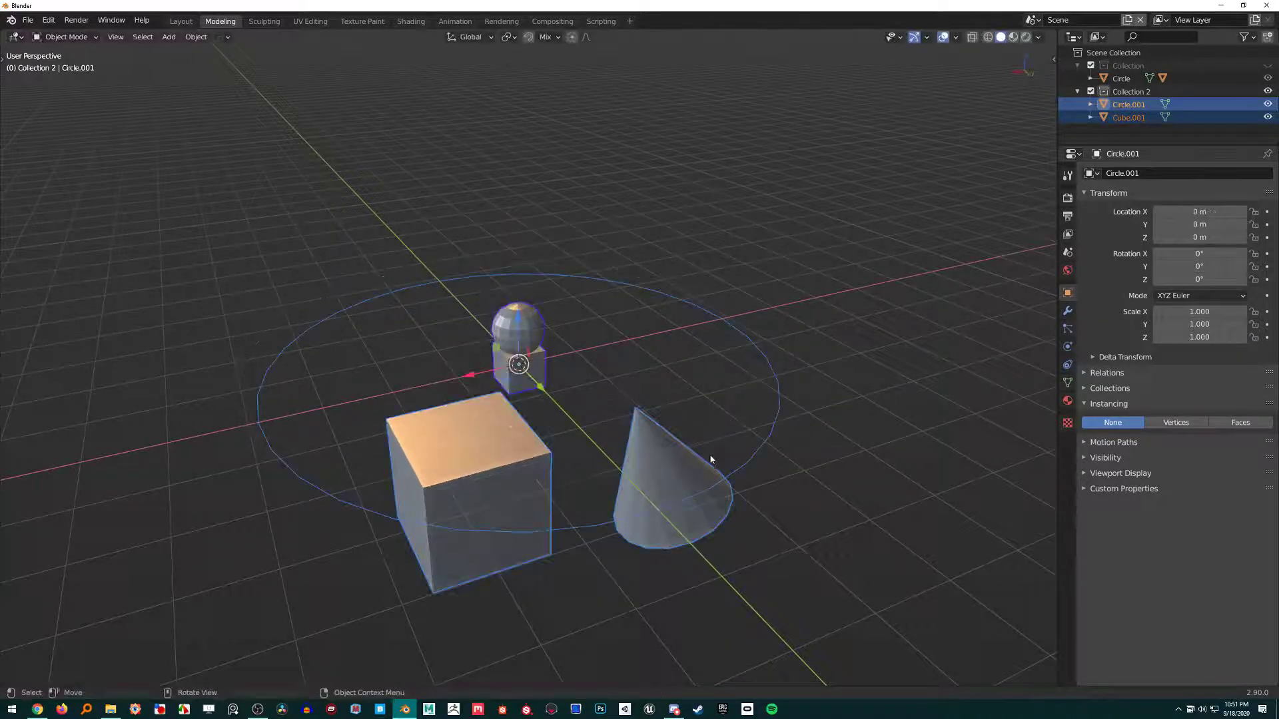
{"action": "key", "text": "ctrl+p"}
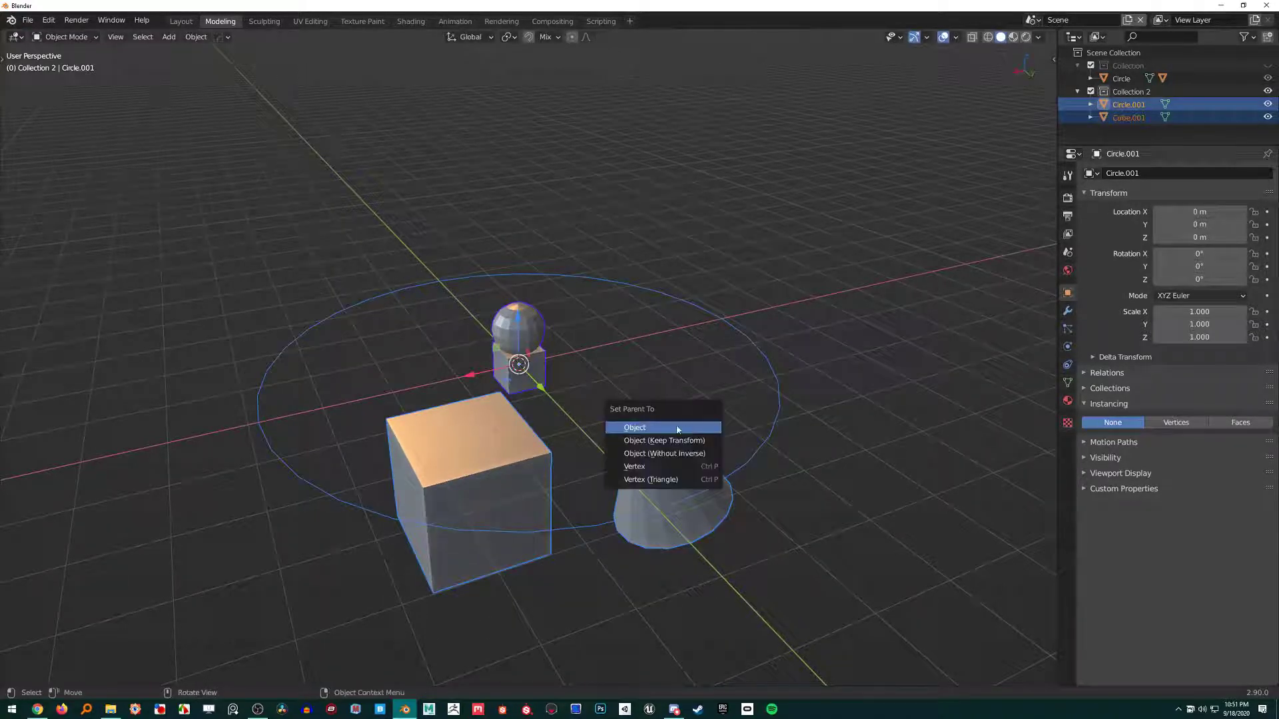
{"action": "left_click", "coordinate": [675, 430]}
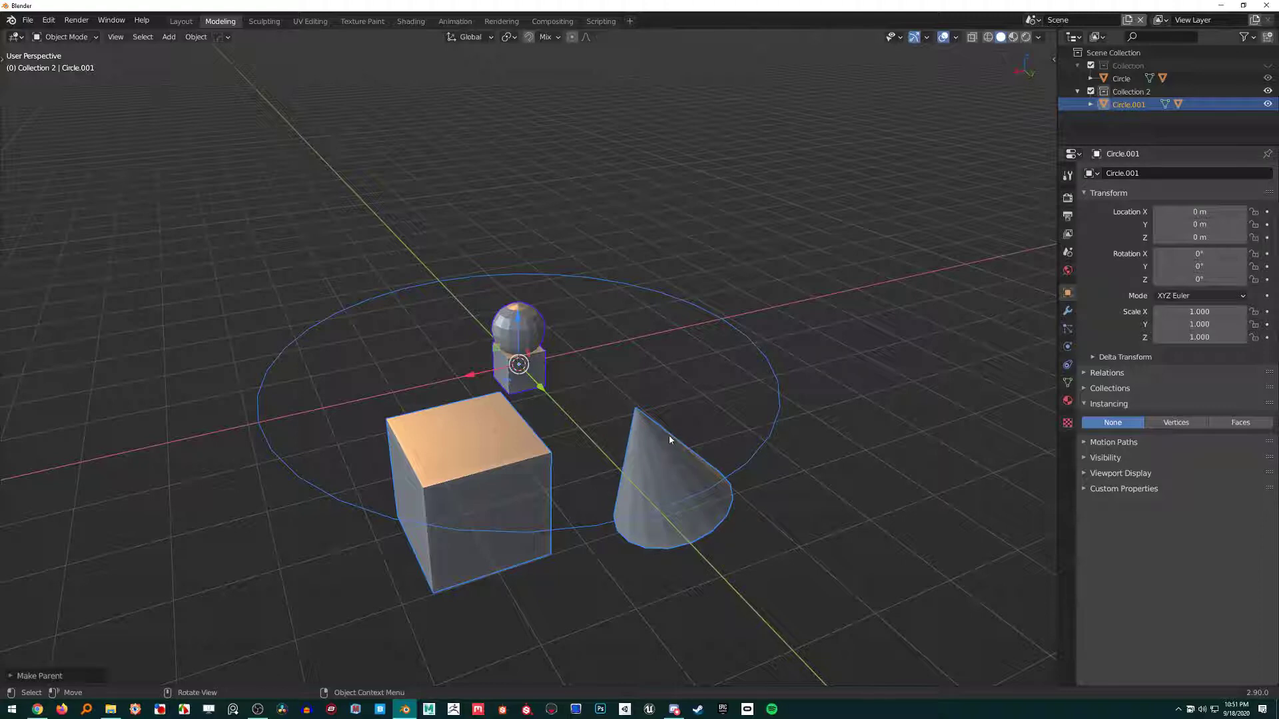
Set the instancing of the parent Circle.001 to Vertices.
{"action": "left_click", "coordinate": [524, 353]}
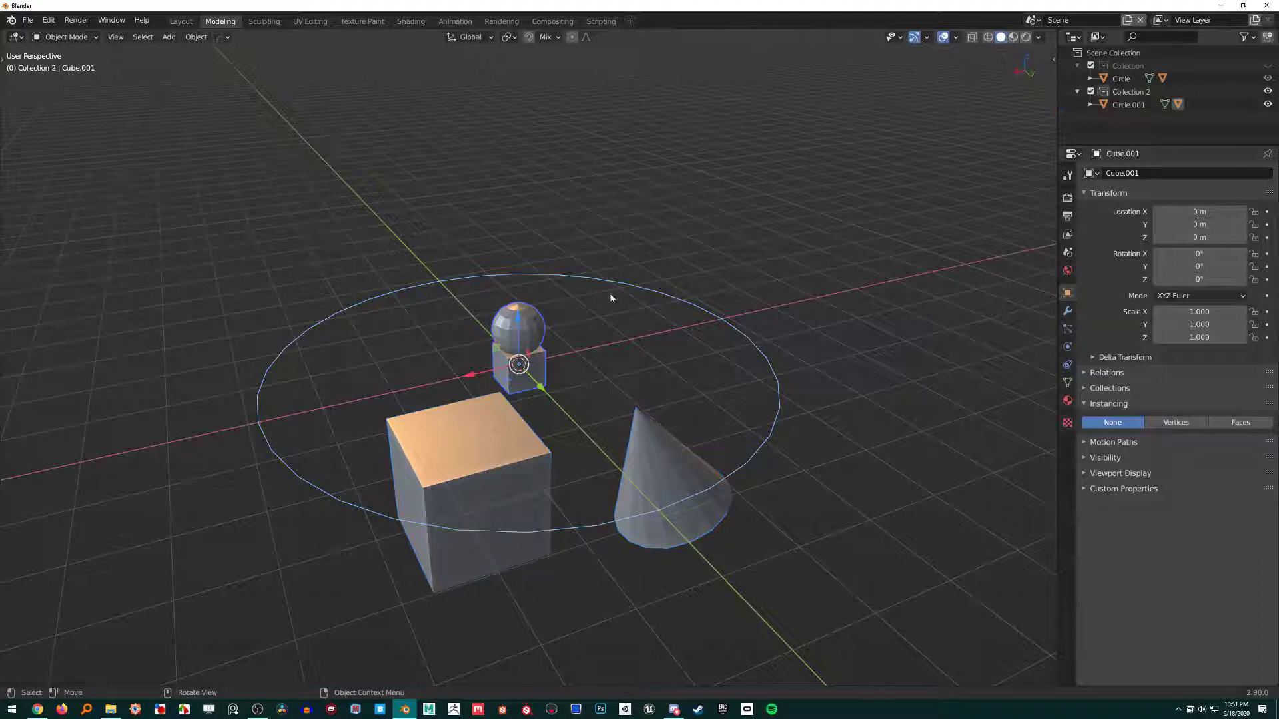
{"action": "left_click", "coordinate": [710, 313]}
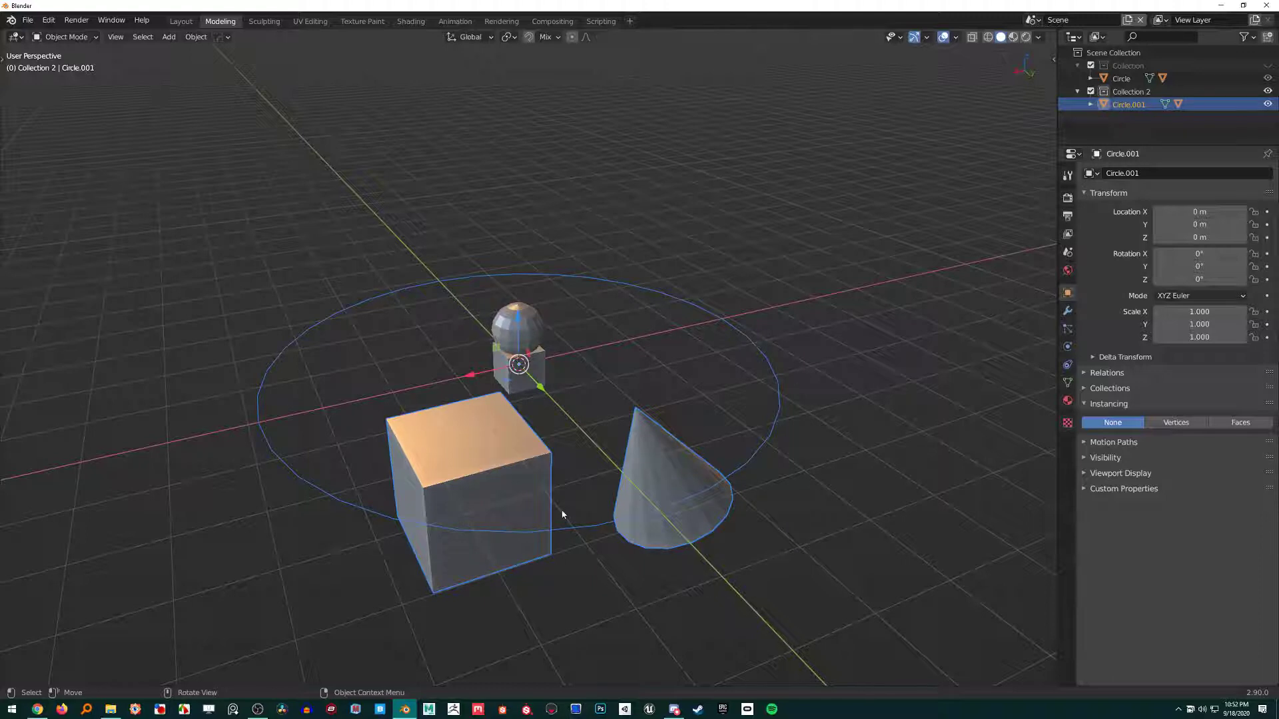
{"action": "left_click", "coordinate": [521, 343]}
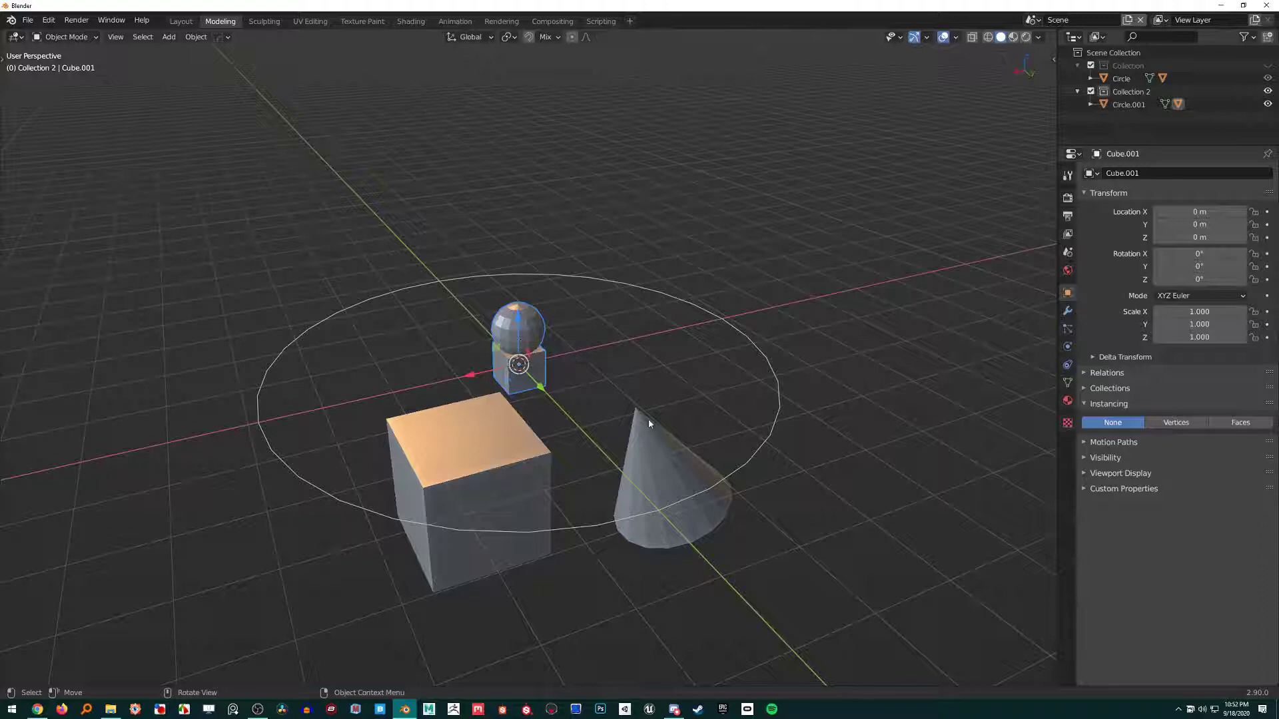
{"action": "left_click", "coordinate": [649, 438]}
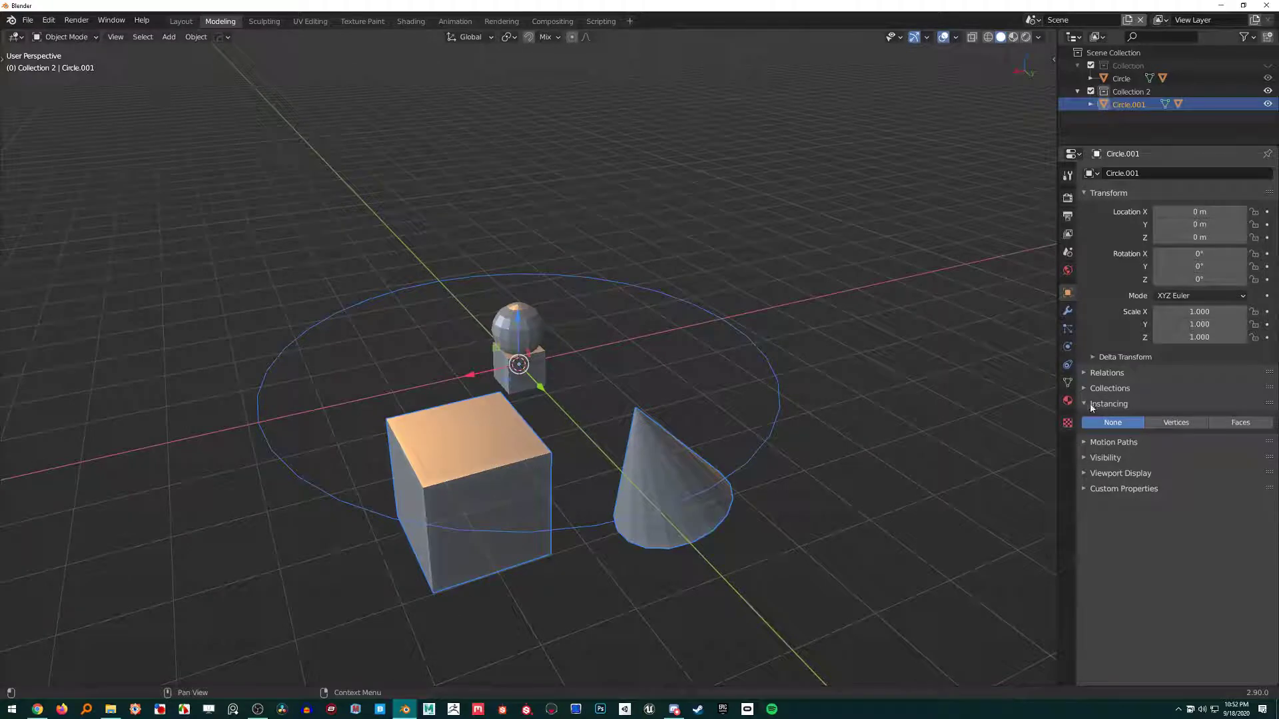
{"action": "left_click", "coordinate": [1184, 425]}
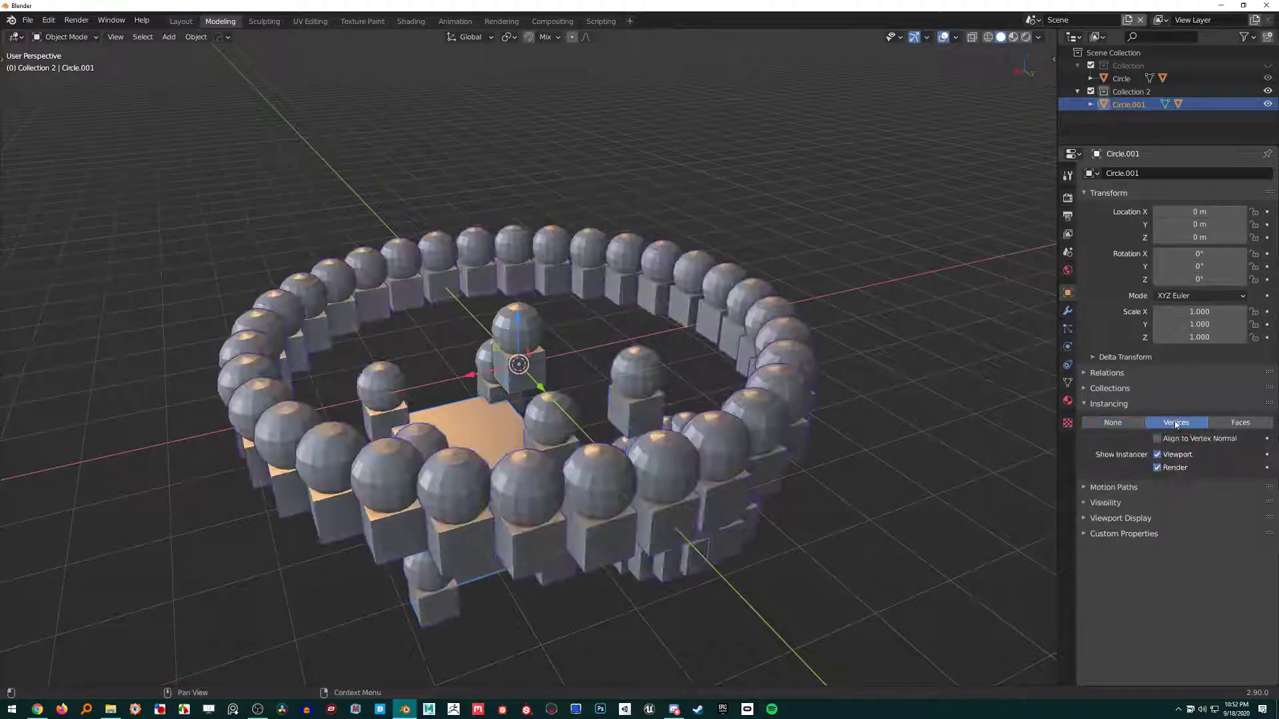
Enable Align to Vertex Normal for the instances and view them from several angles.
{"action": "middle_click_drag", "start_coordinate": [781, 366], "coordinate": [543, 177]}
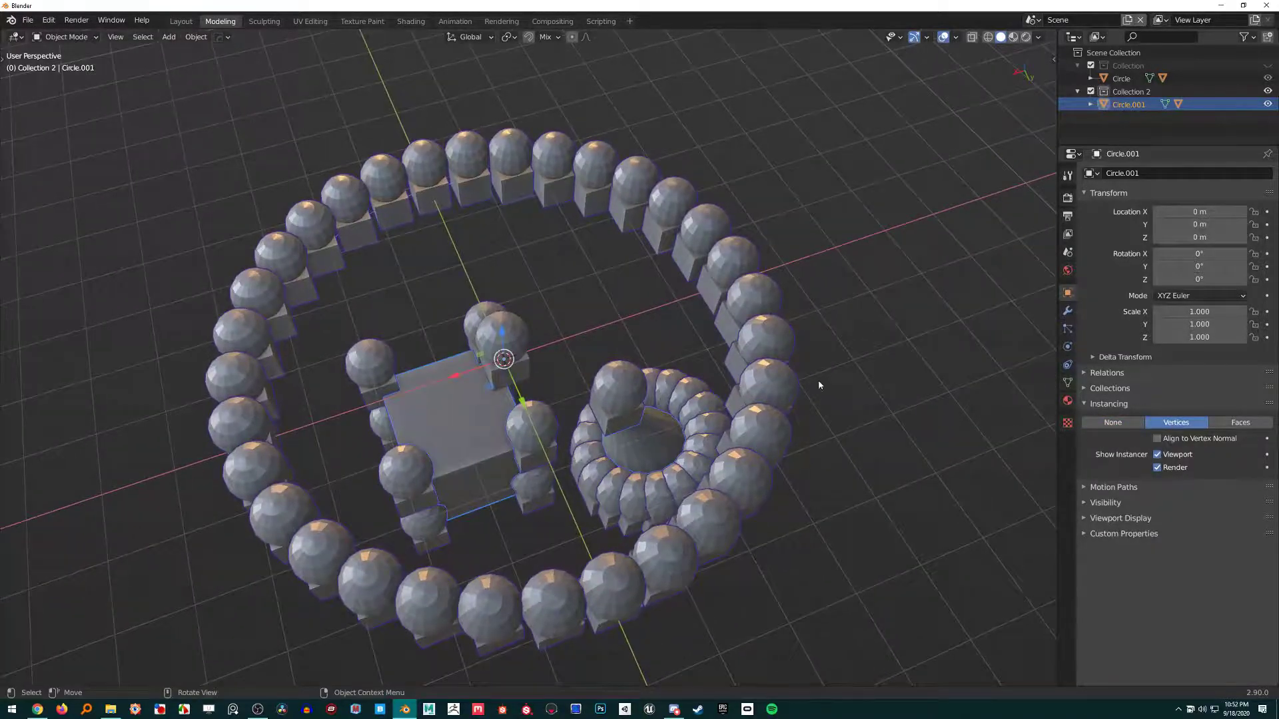
{"action": "middle_click_drag", "start_coordinate": [819, 385], "coordinate": [693, 468]}
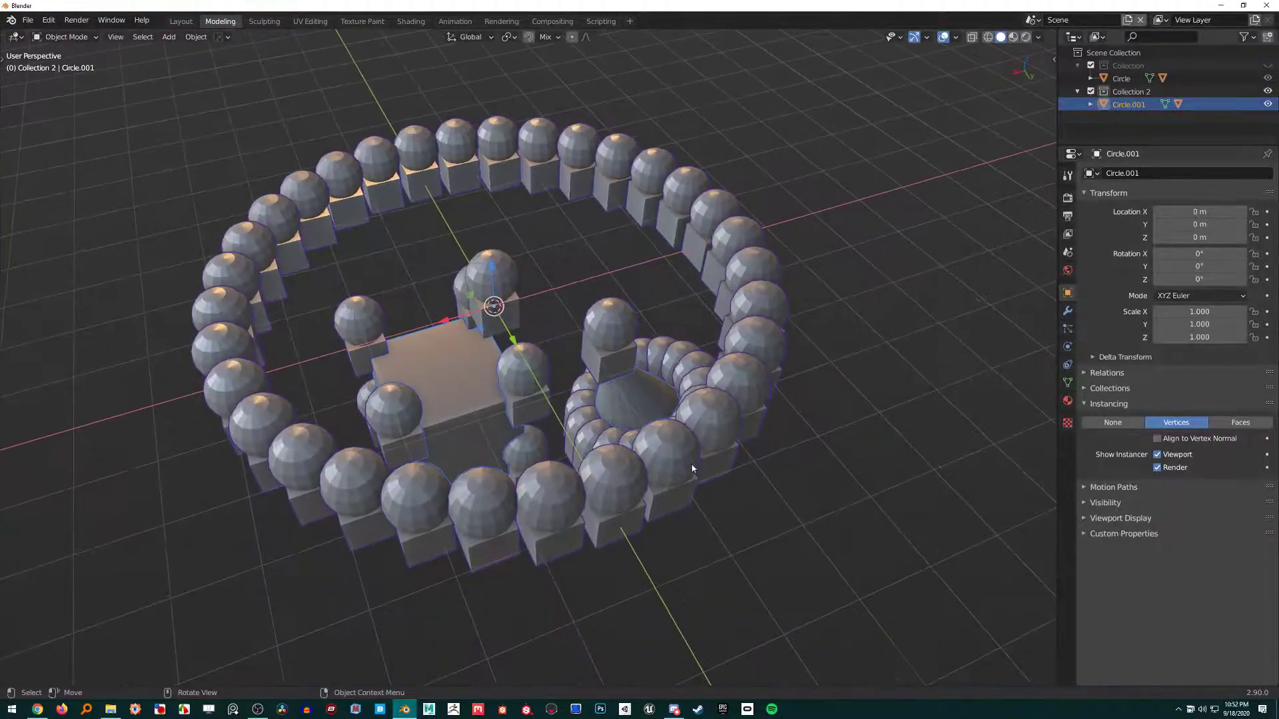
{"action": "left_click", "coordinate": [1157, 439]}
{"action": "middle_click_drag", "start_coordinate": [733, 413], "coordinate": [845, 251]}
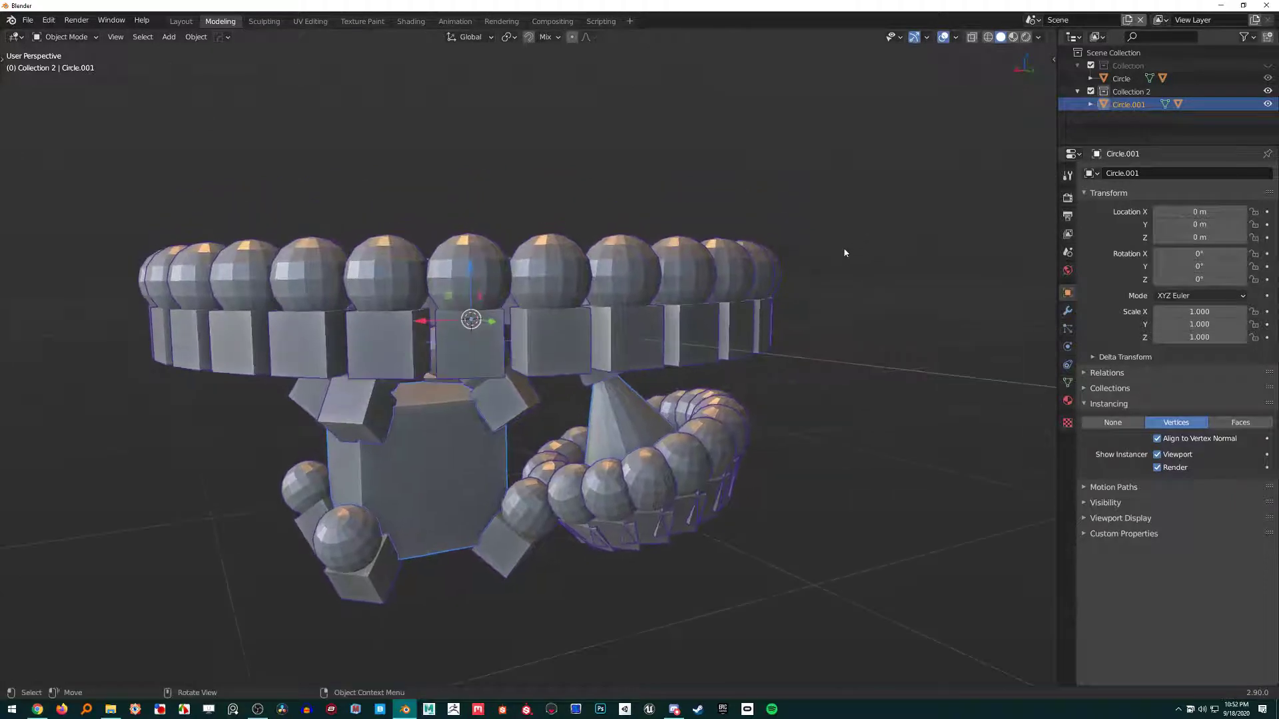
Set instancing to None and display vertex normals while editing the Circle.001 mesh.
{"action": "left_click", "coordinate": [1128, 422]}
{"action": "middle_click_drag", "start_coordinate": [546, 273], "coordinate": [548, 328]}
{"action": "scroll", "coordinate": [548, 329], "scroll_direction": "up", "scroll_amount": 1}
{"action": "key", "text": "Tab"}
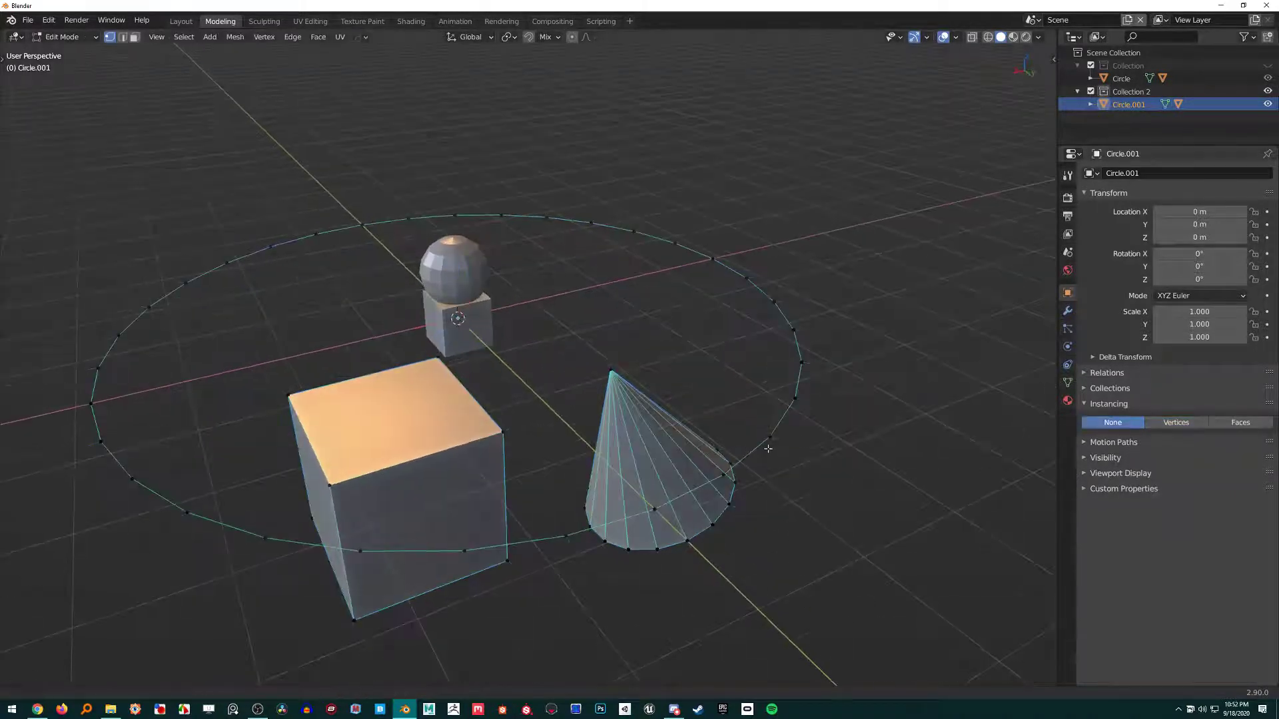
{"action": "scroll", "coordinate": [733, 443], "scroll_direction": "up", "scroll_amount": 3}
{"action": "middle_click_drag", "start_coordinate": [719, 445], "coordinate": [729, 393], "text": "shift"}
{"action": "left_click", "coordinate": [955, 38]}
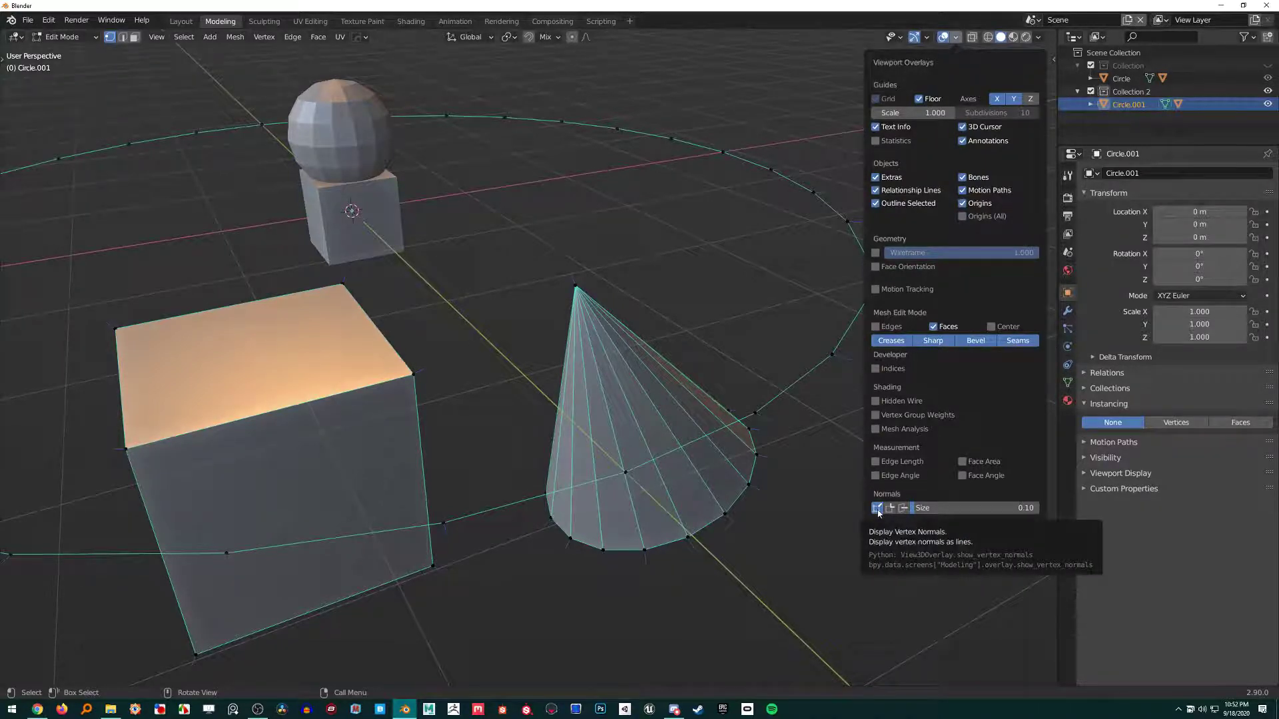
{"action": "middle_click_drag", "start_coordinate": [656, 494], "coordinate": [712, 483]}
Examine the vertex normals around the circle and cone, and check the normals display settings.
{"action": "middle_click_drag", "start_coordinate": [864, 377], "coordinate": [760, 367], "text": "shift"}
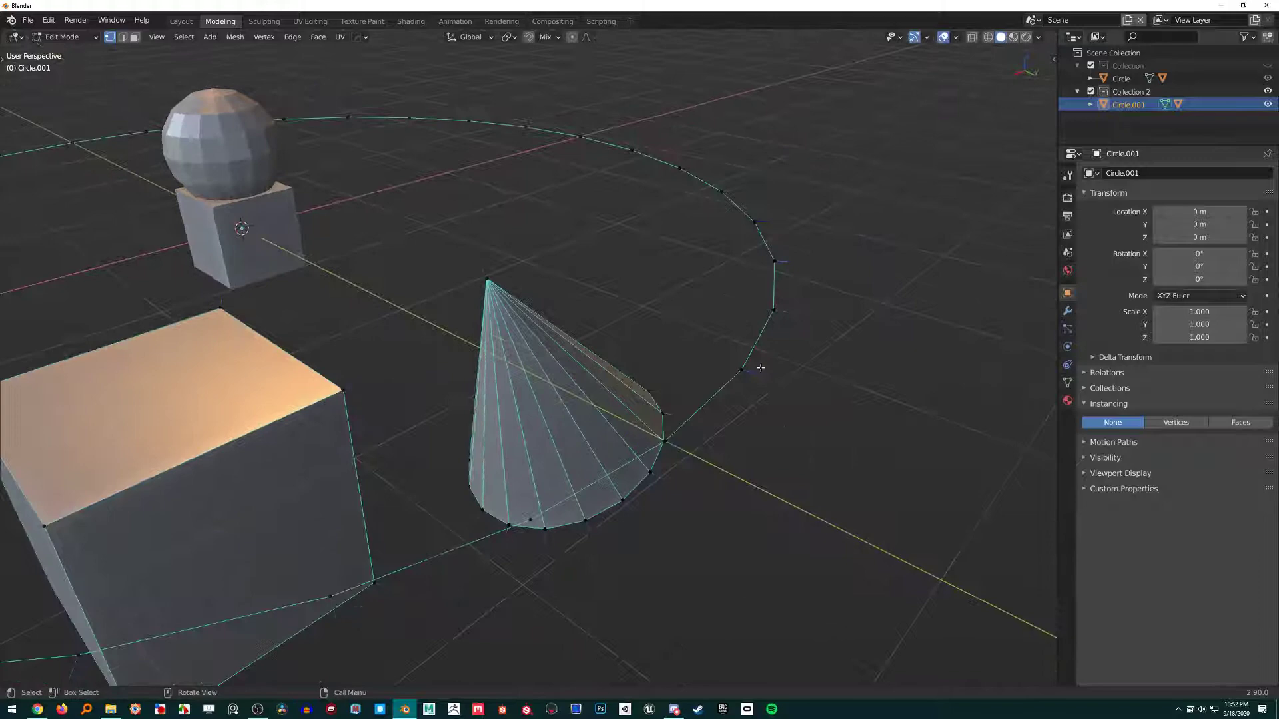
{"action": "scroll", "coordinate": [762, 375], "scroll_direction": "up", "scroll_amount": 2}
{"action": "middle_click_drag", "start_coordinate": [931, 387], "coordinate": [874, 392], "text": "shift"}
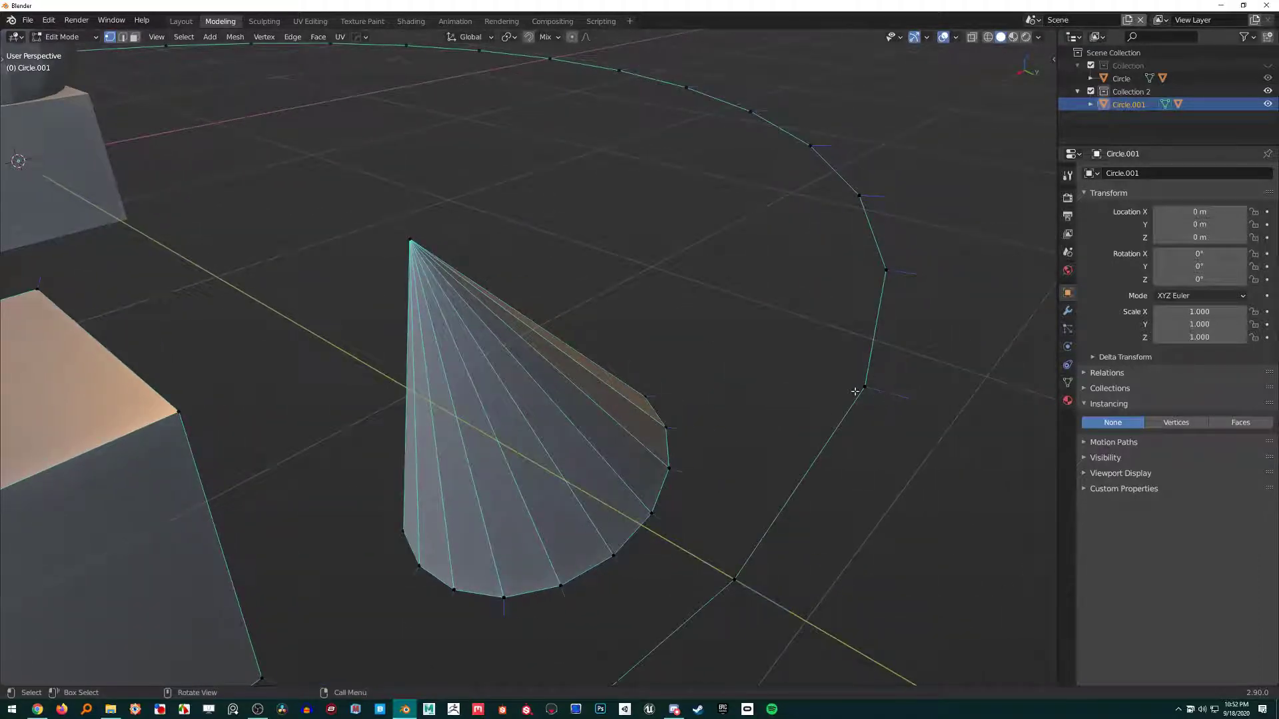
{"action": "scroll", "coordinate": [855, 391], "scroll_direction": "down", "scroll_amount": 6}
{"action": "left_click", "coordinate": [956, 36]}
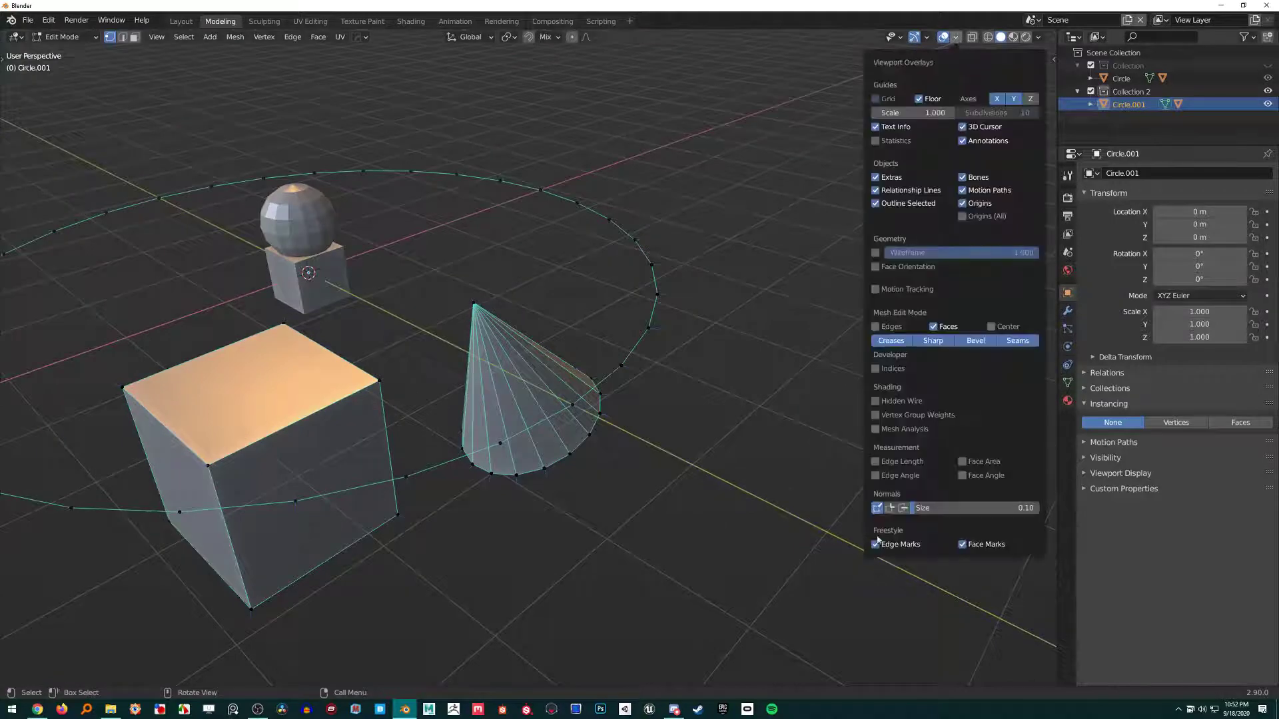
{"action": "middle_click_drag", "start_coordinate": [770, 427], "coordinate": [716, 399]}
Set the instancing of Circle.001 back to Vertices, return to Object Mode, and try moving the parent with its instances.
{"action": "left_click", "coordinate": [1176, 423]}
{"action": "middle_click_drag", "start_coordinate": [699, 310], "coordinate": [630, 367]}
{"action": "scroll", "coordinate": [629, 366], "scroll_direction": "down", "scroll_amount": 5}
{"action": "key", "text": "Tab"}
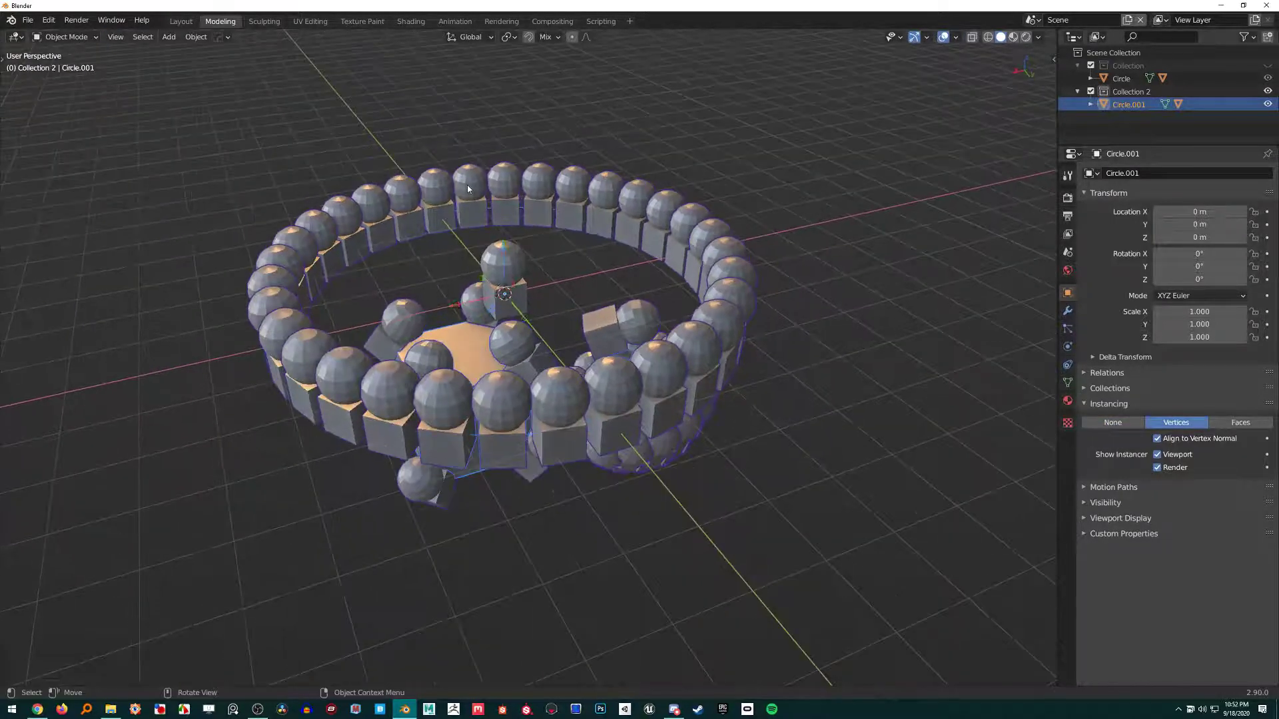
{"action": "middle_click_drag", "start_coordinate": [658, 228], "coordinate": [514, 209]}
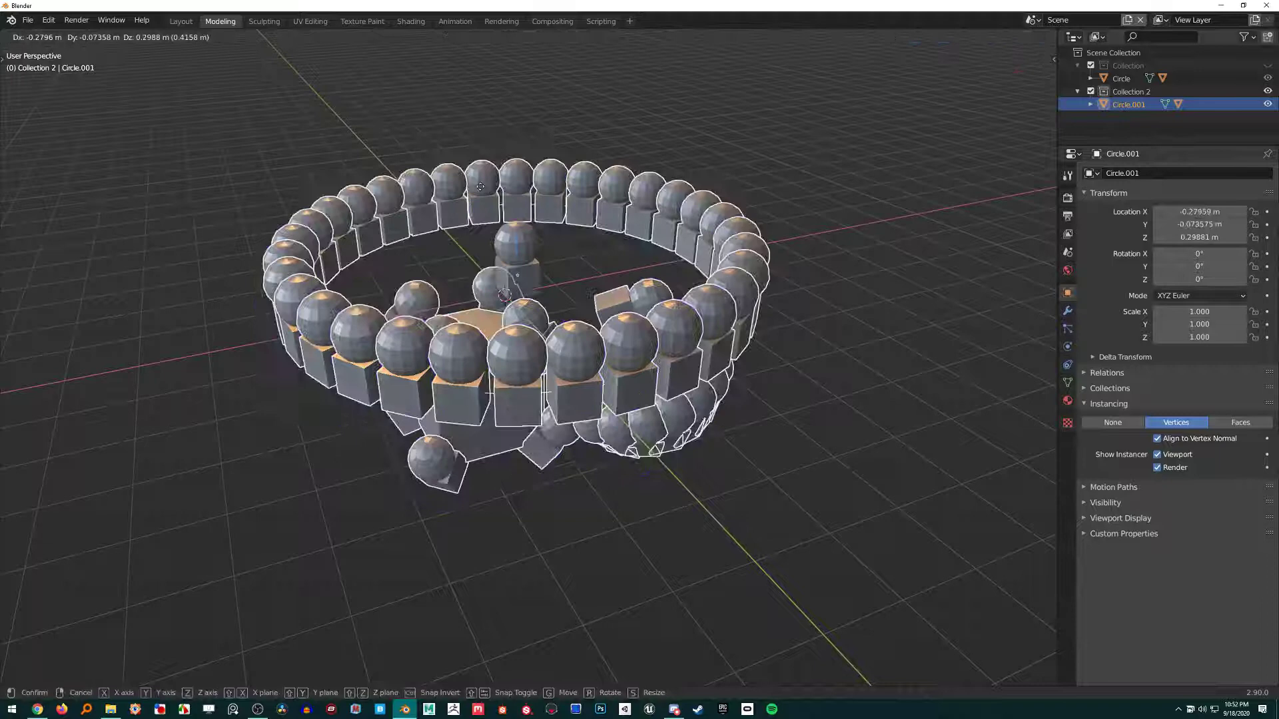
Make the instances of Circle.001 real objects and try moving them together.
{"action": "left_click", "coordinate": [191, 38]}
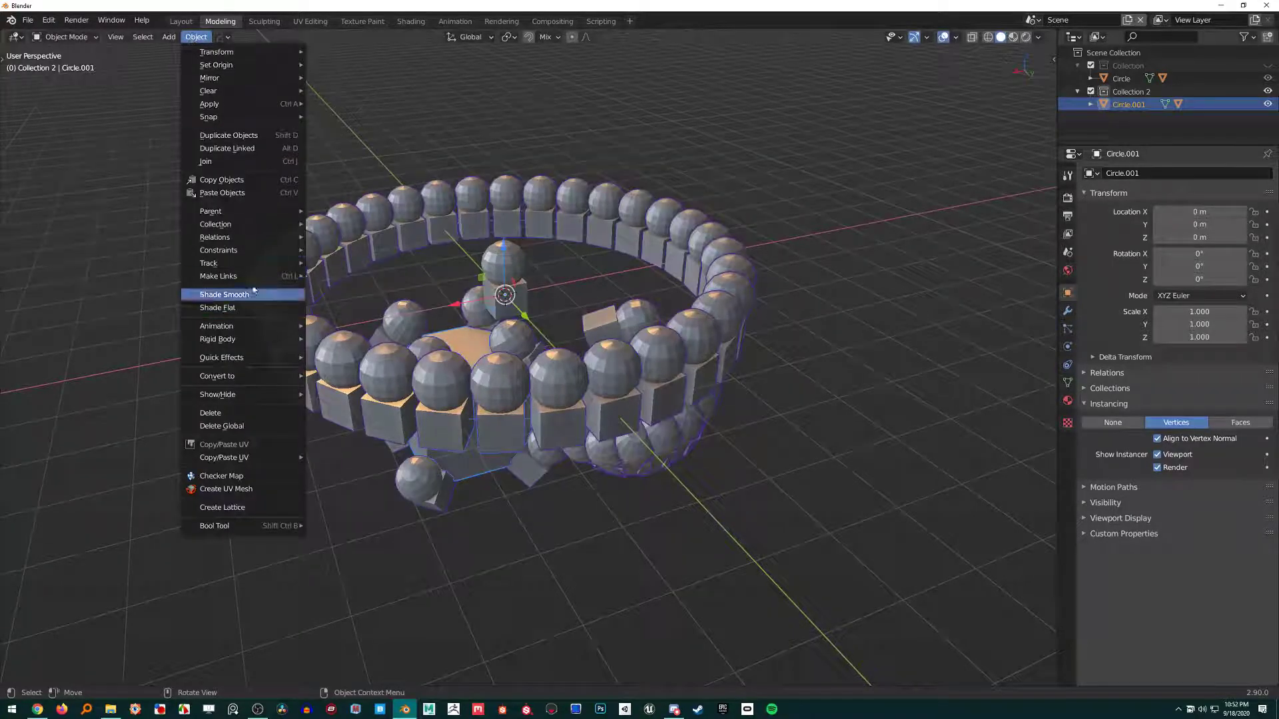
{"action": "mouse_move", "coordinate": [241, 265]}
{"action": "mouse_move", "coordinate": [246, 105]}
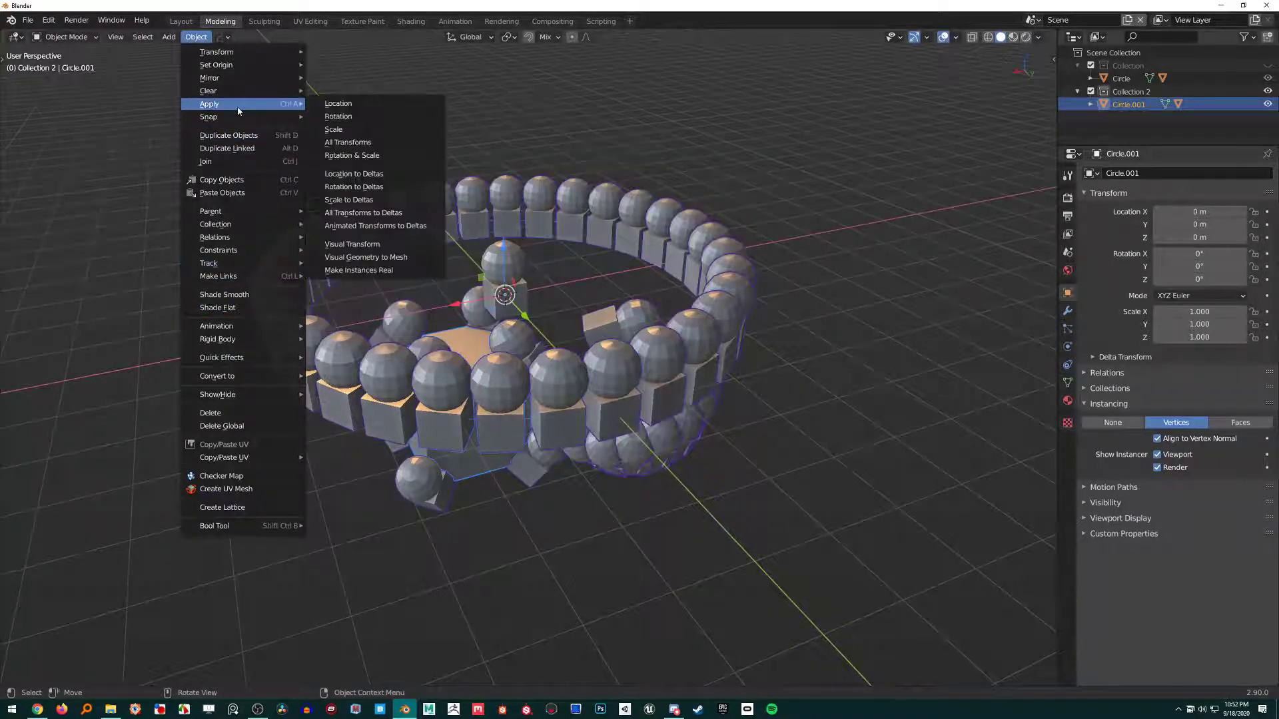
{"action": "left_click", "coordinate": [381, 270]}
{"action": "key", "text": "g"}
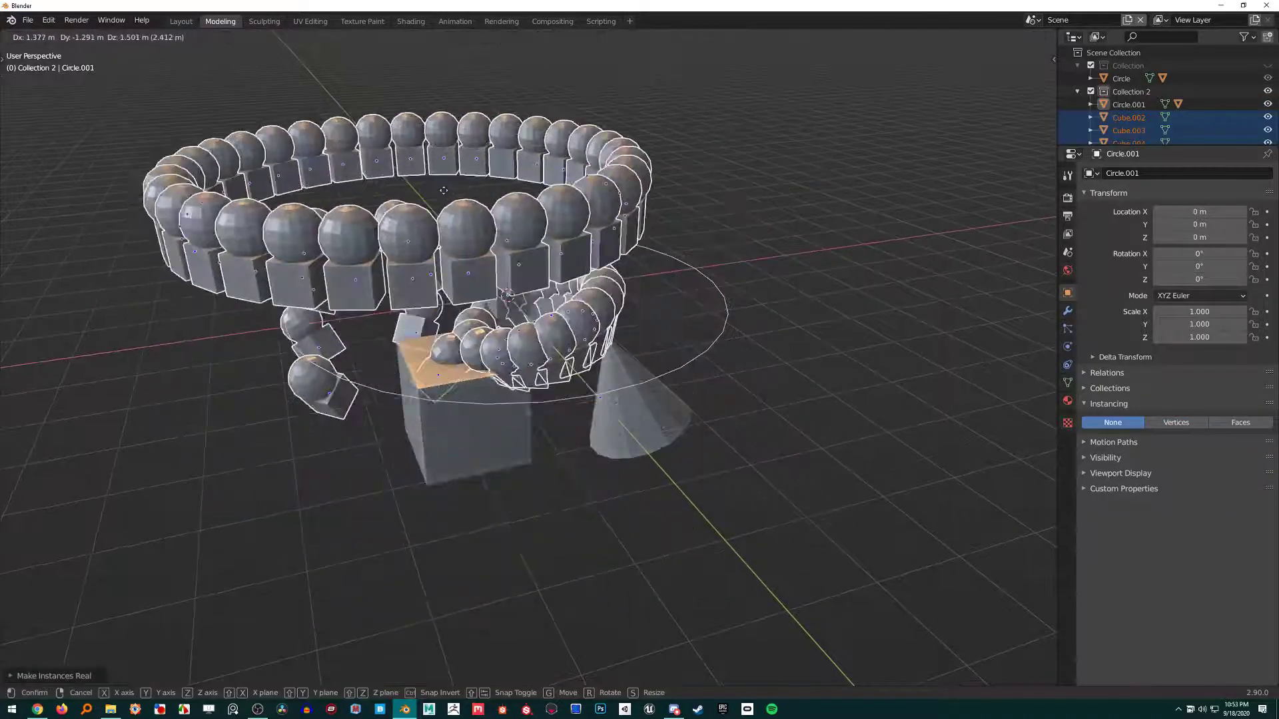
{"action": "right_click", "coordinate": [542, 230]}
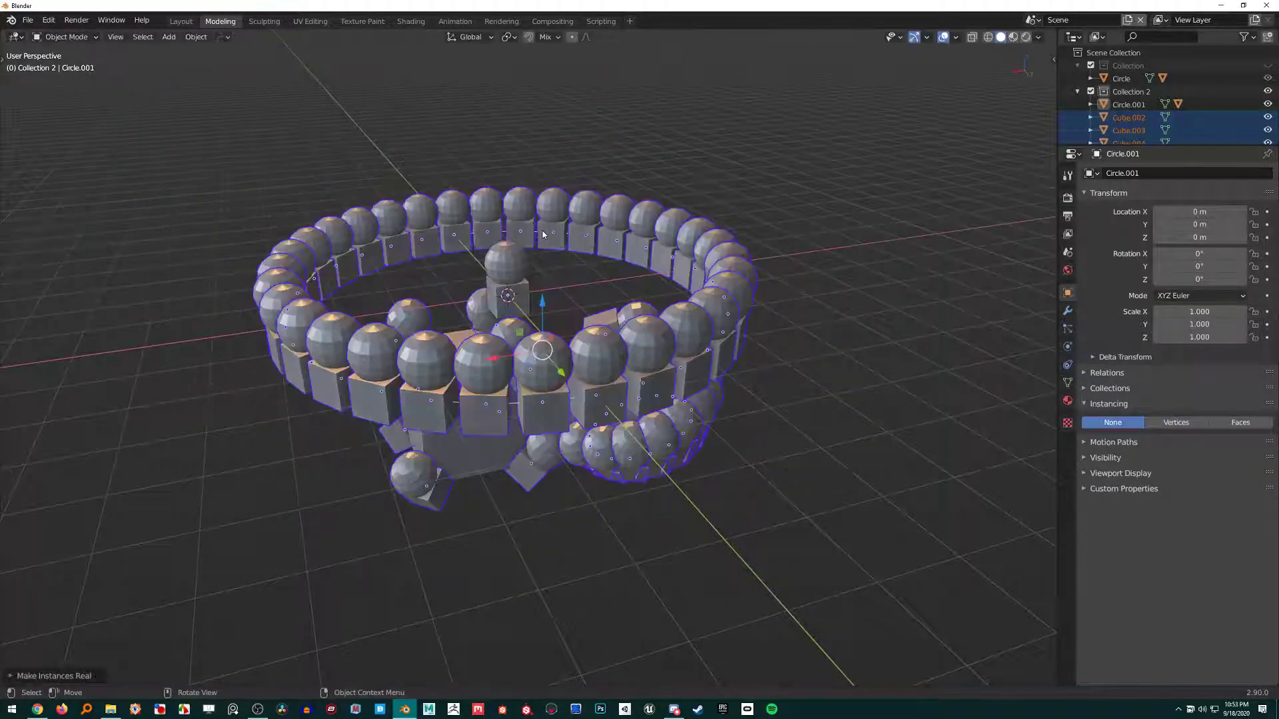
Select a single cube-and-sphere object at the back of the ring and check its mesh in Edit Mode.
{"action": "middle_click_drag", "start_coordinate": [542, 231], "coordinate": [566, 308]}
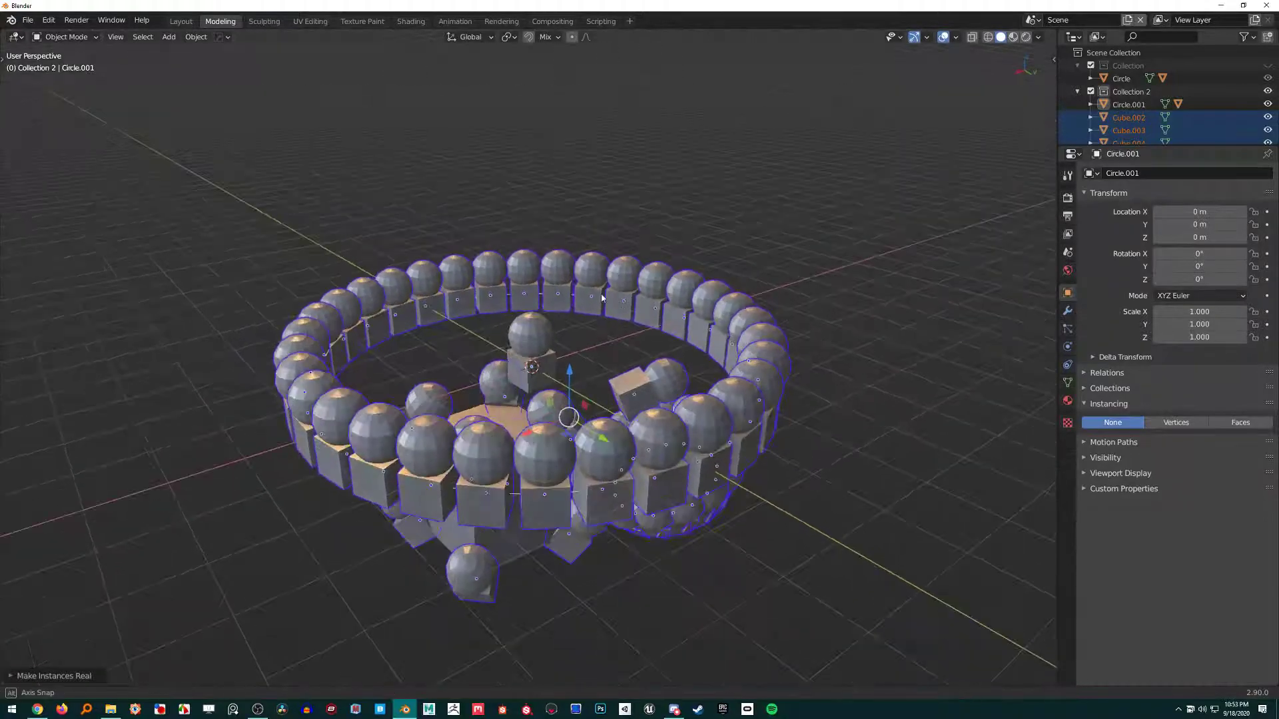
{"action": "left_click", "coordinate": [564, 307]}
{"action": "key", "text": "Tab"}
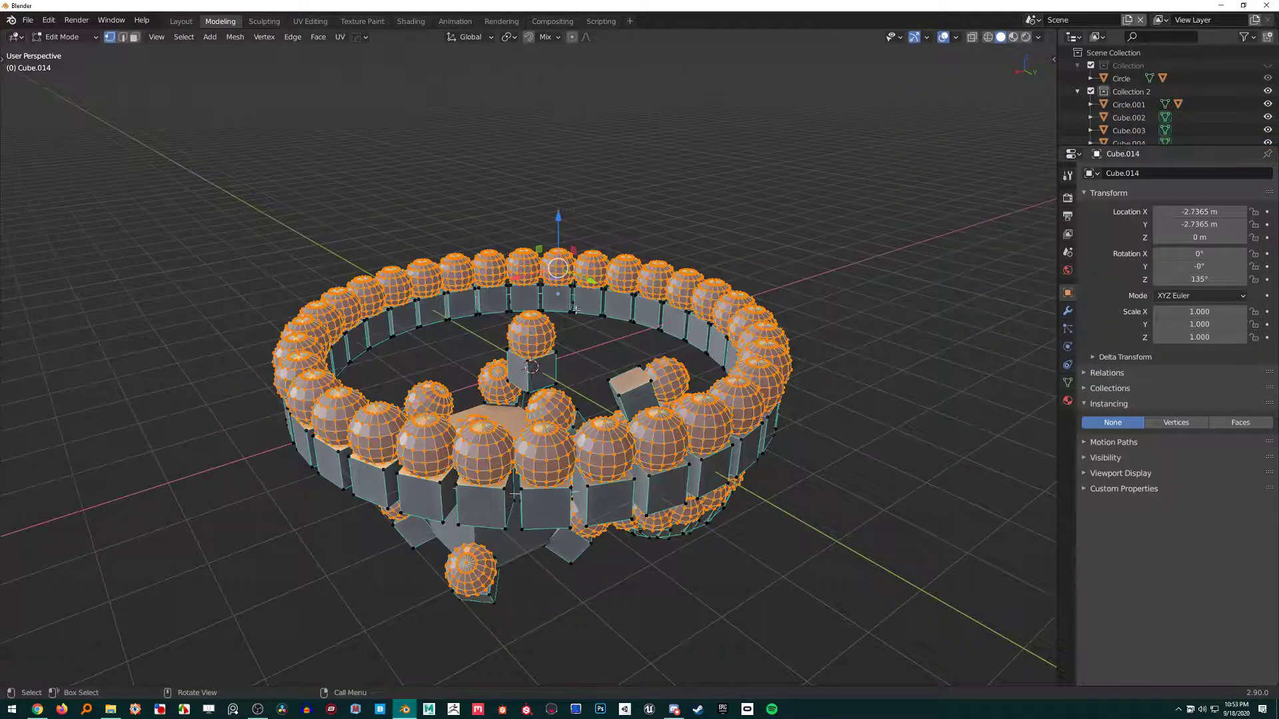
{"action": "key", "text": "Tab"}
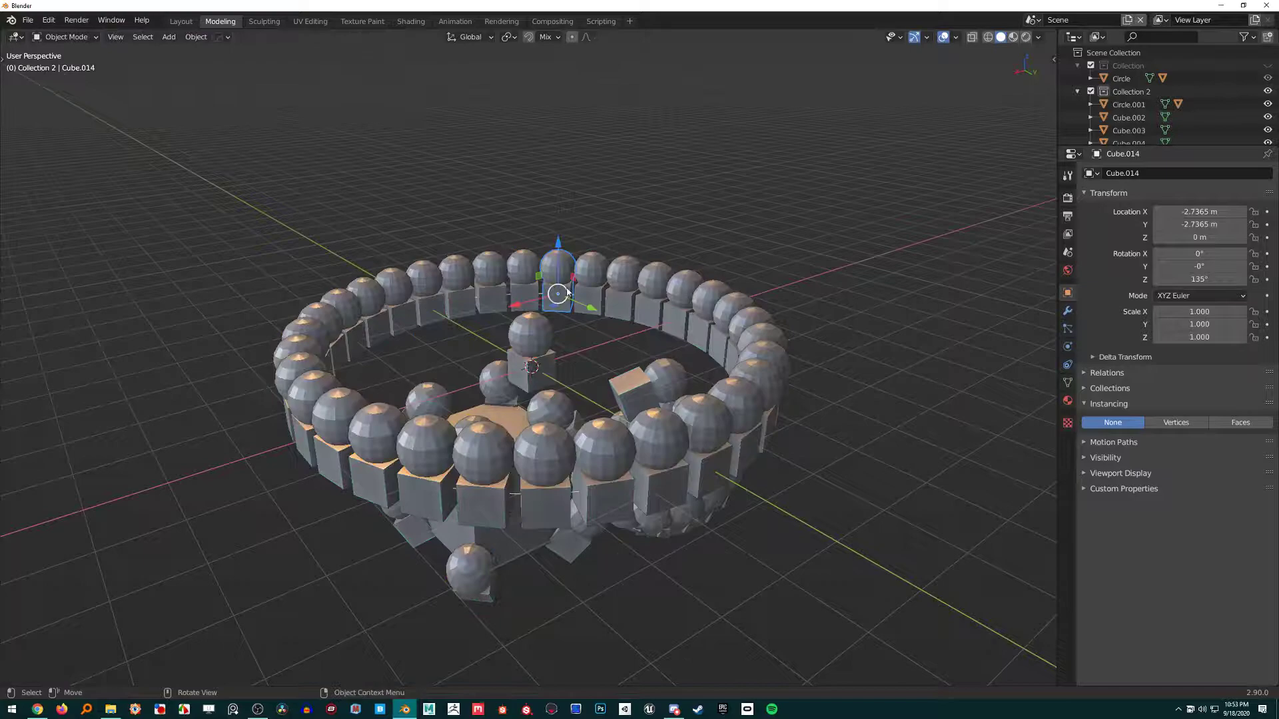
Duplicate the selected ring object, place the copy outside the ring with its Z position locked, and check its mesh in Edit Mode.
{"action": "middle_click_drag", "start_coordinate": [566, 293], "coordinate": [687, 162]}
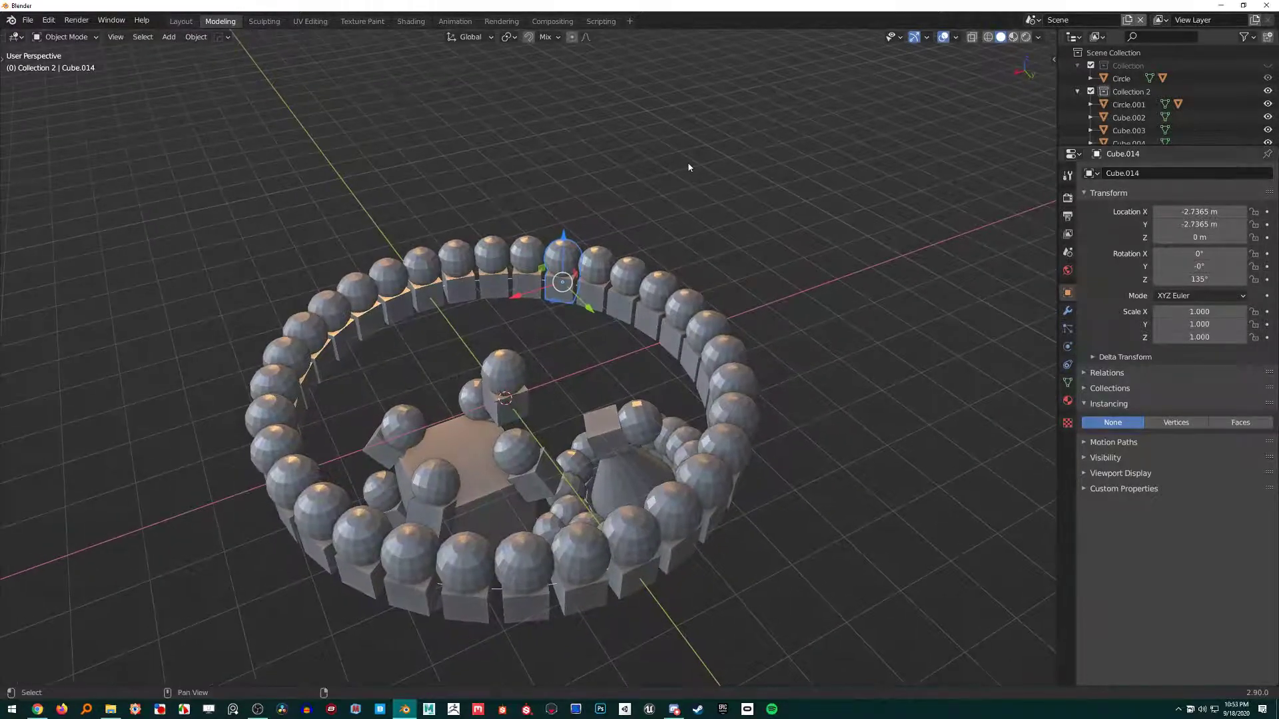
{"action": "key", "text": "shift+d"}
{"action": "key", "text": "shift+z"}
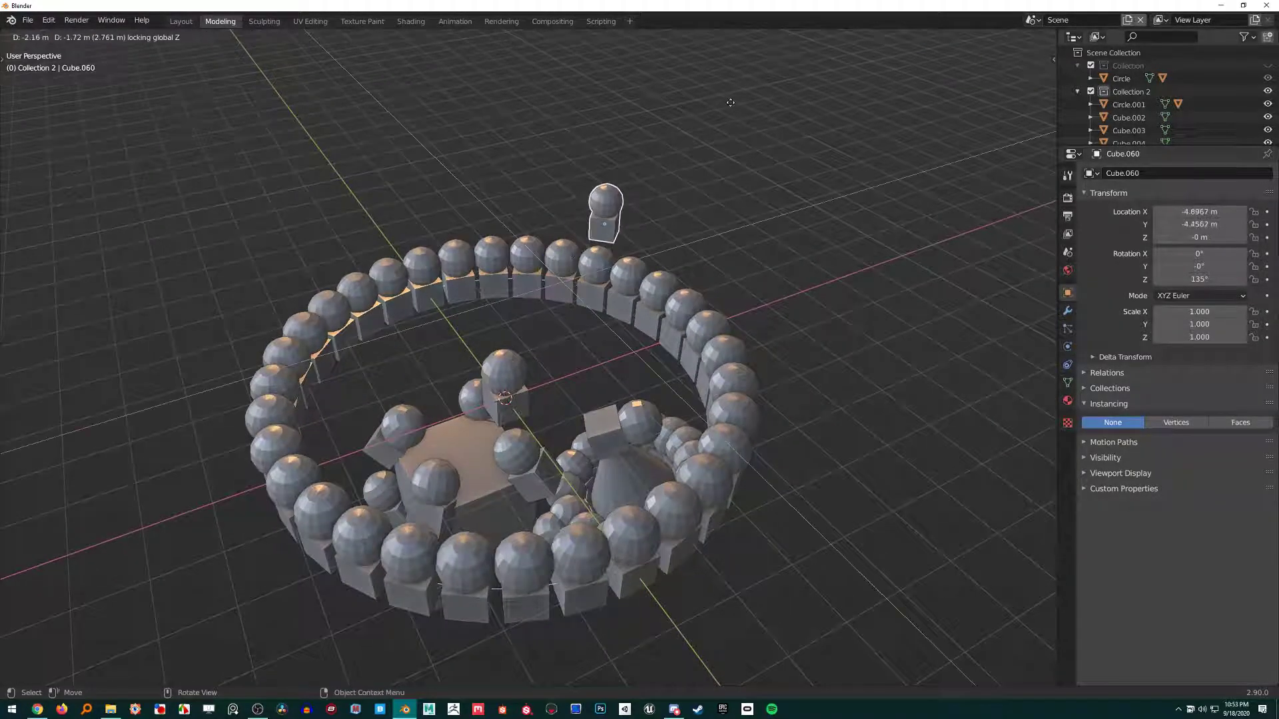
{"action": "left_click", "coordinate": [725, 99]}
{"action": "middle_click_drag", "start_coordinate": [725, 100], "coordinate": [627, 293], "text": "shift"}
{"action": "scroll", "coordinate": [627, 293], "scroll_direction": "up", "scroll_amount": 3}
{"action": "key", "text": "Tab"}
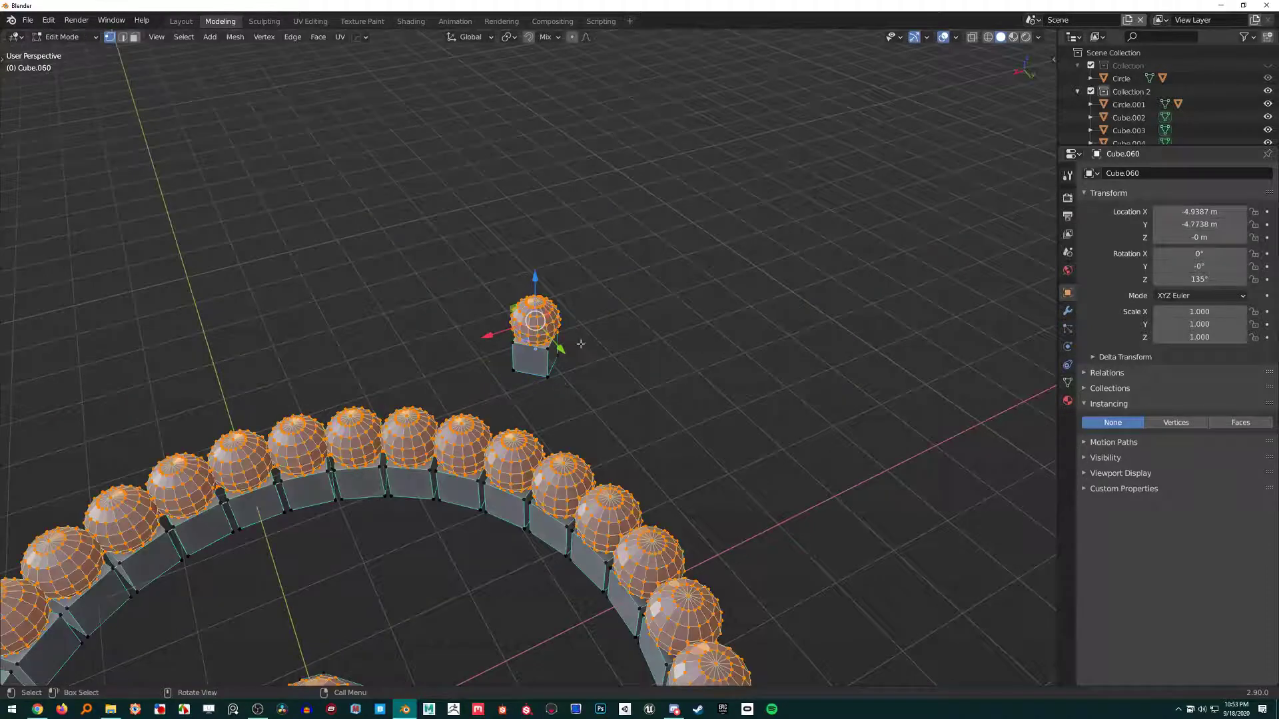
{"action": "key", "text": "Tab"}
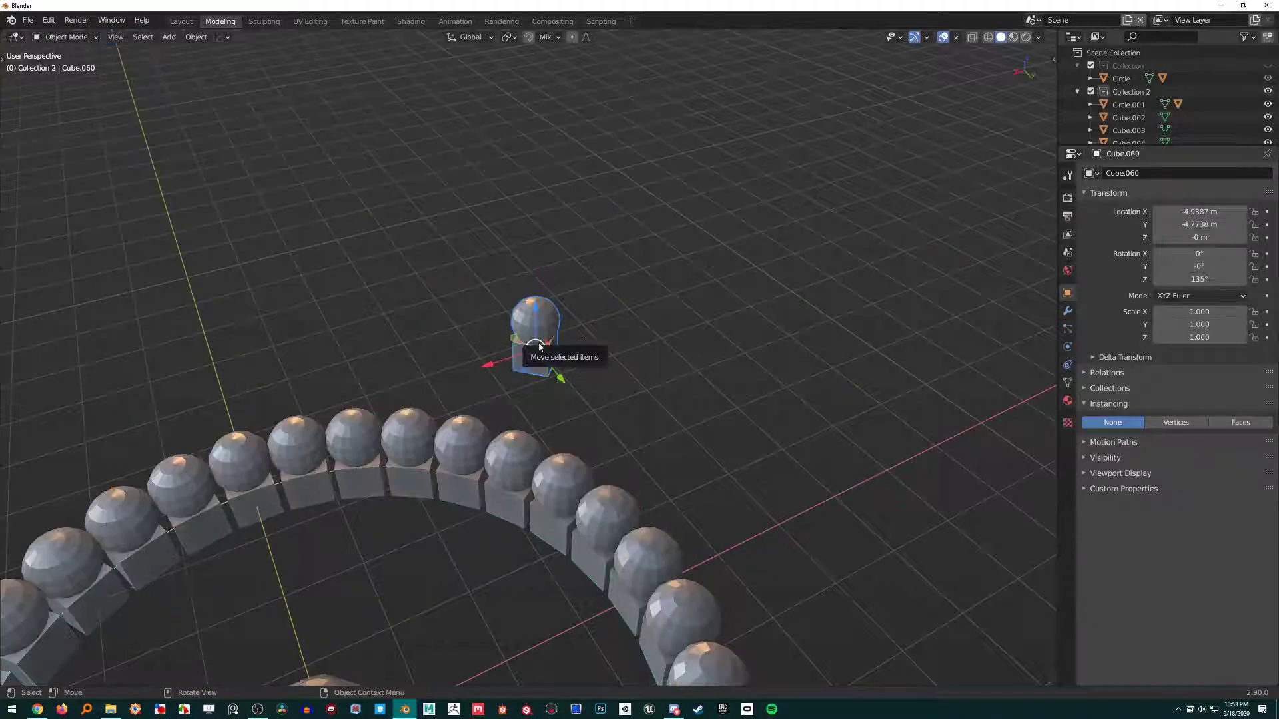
Duplicate the copy once more beside itself and inspect the new object's mesh in Edit Mode.
{"action": "key", "text": "shift+d"}
{"action": "left_click", "coordinate": [649, 356]}
{"action": "key", "text": "Tab"}
{"action": "key", "text": "Tab"}
{"action": "key", "text": "Tab"}
{"action": "key", "text": "Tab"}
{"action": "key", "text": "Tab"}
{"action": "key", "text": "Tab"}
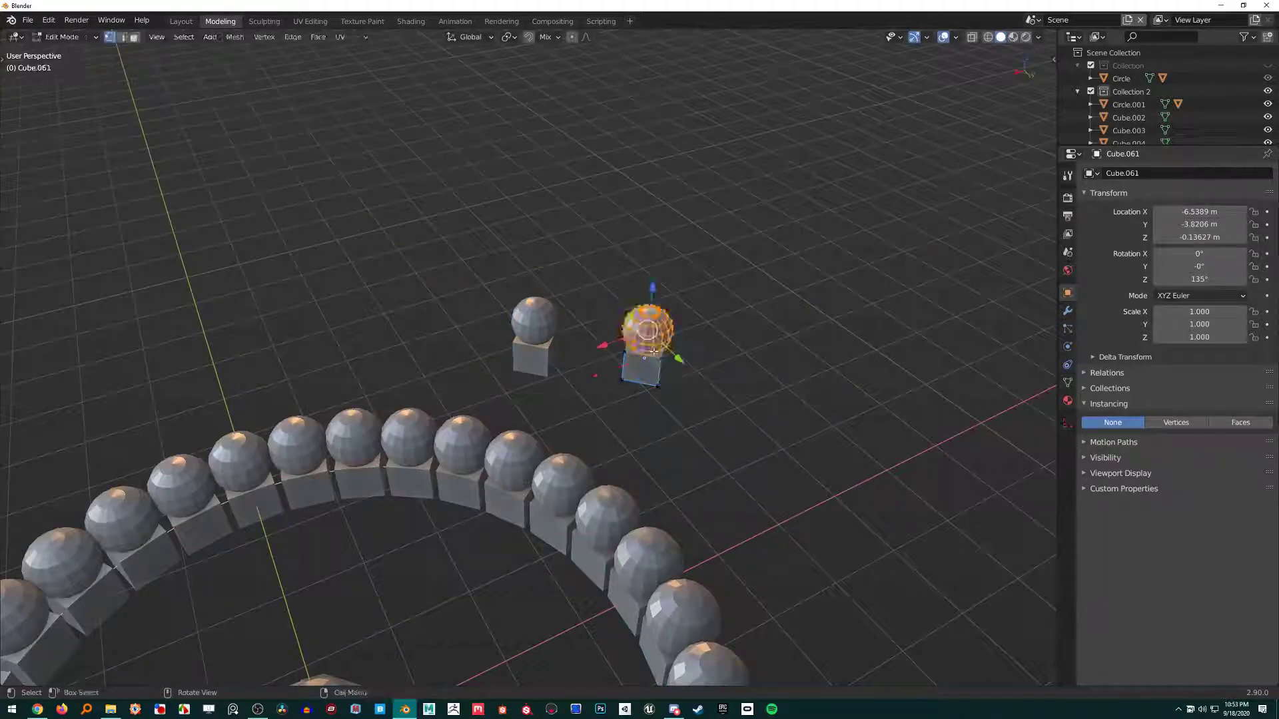
Delete both duplicates placed outside the ring.
{"action": "key", "text": "x"}
{"action": "left_click", "coordinate": [653, 355]}
{"action": "left_click", "coordinate": [544, 348]}
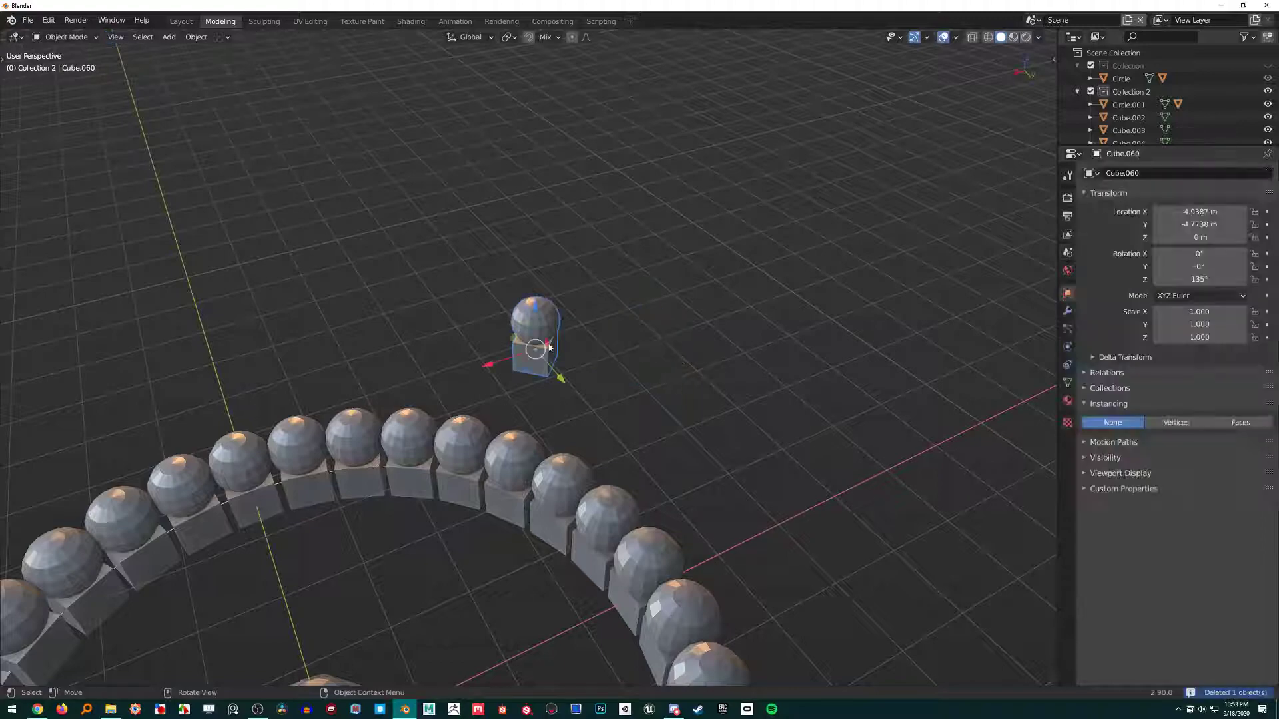
{"action": "key", "text": "x"}
{"action": "left_click", "coordinate": [548, 348]}
Check in Edit Mode whether an object at the back of the ring shares its mesh, and return to Object Mode.
{"action": "left_click", "coordinate": [509, 519]}
{"action": "key", "text": "Tab"}
{"action": "middle_click_drag", "start_coordinate": [572, 450], "coordinate": [560, 373], "text": "shift"}
{"action": "scroll", "coordinate": [642, 321], "scroll_direction": "down", "scroll_amount": 2}
{"action": "left_click", "coordinate": [622, 351]}
{"action": "key", "text": "Tab"}
{"action": "scroll", "coordinate": [480, 457], "scroll_direction": "up", "scroll_amount": 2}
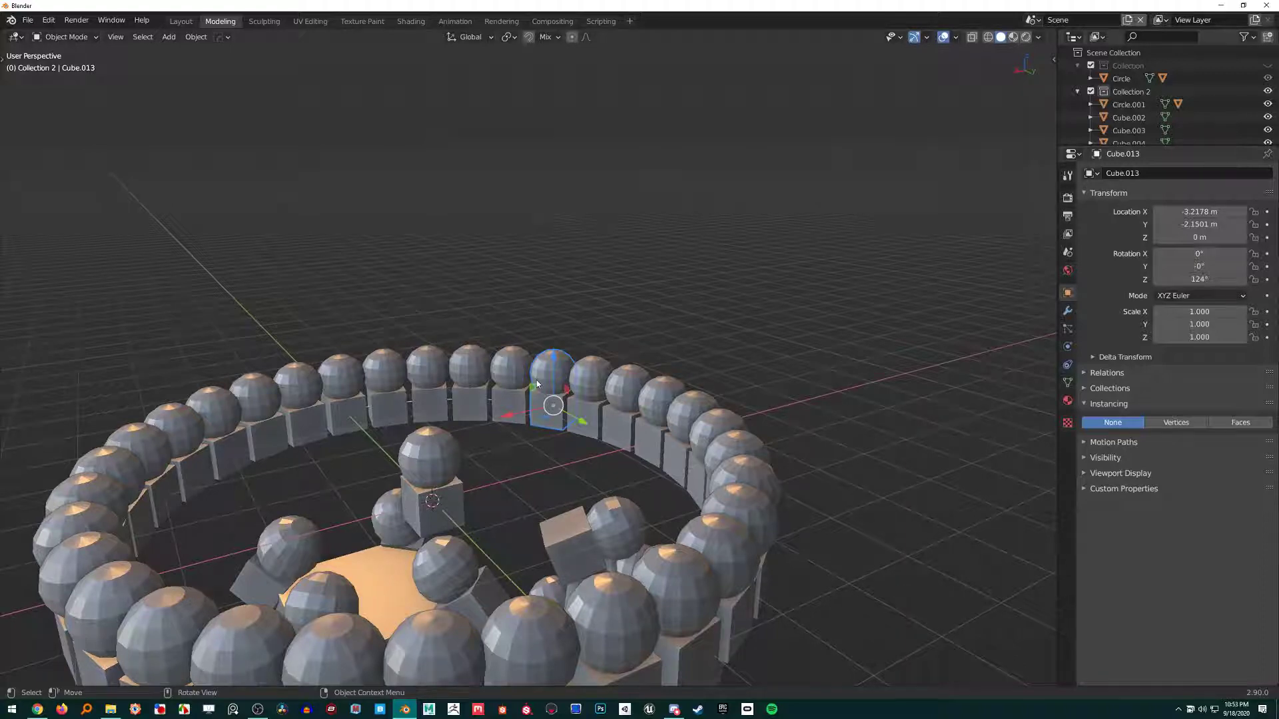
Select all objects that are linked to Cube.013 by Object Data.
{"action": "key", "text": "shift+l"}
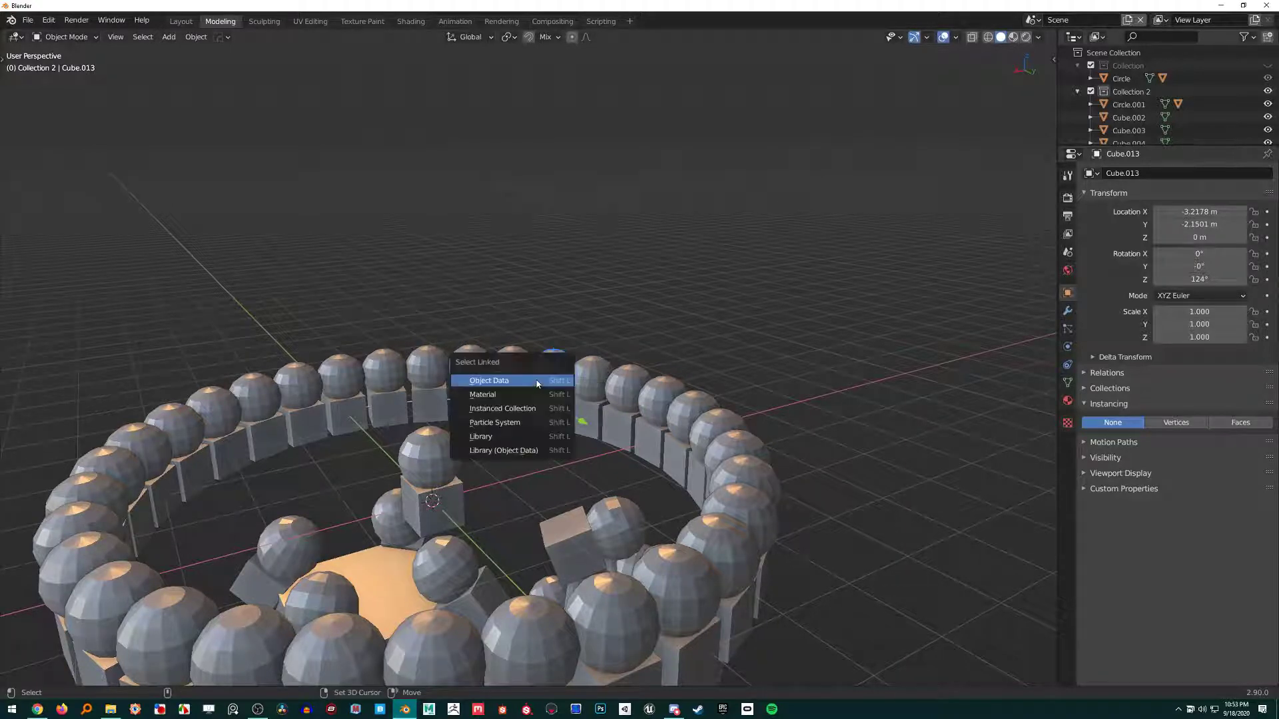
{"action": "left_click", "coordinate": [488, 380]}
{"action": "scroll", "coordinate": [543, 398], "scroll_direction": "down", "scroll_amount": 4}
{"action": "middle_click_drag", "start_coordinate": [543, 399], "coordinate": [549, 375]}
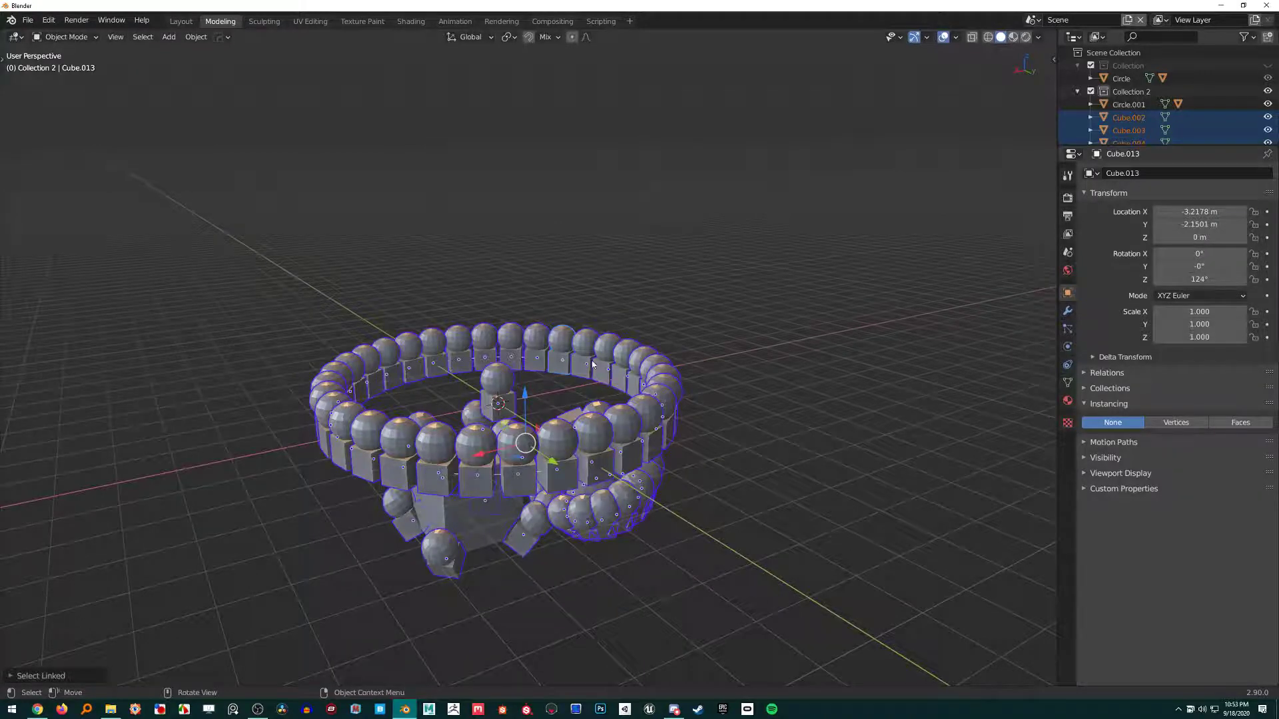
Make the selected objects single user for Object & Data.
{"action": "left_click", "coordinate": [204, 38]}
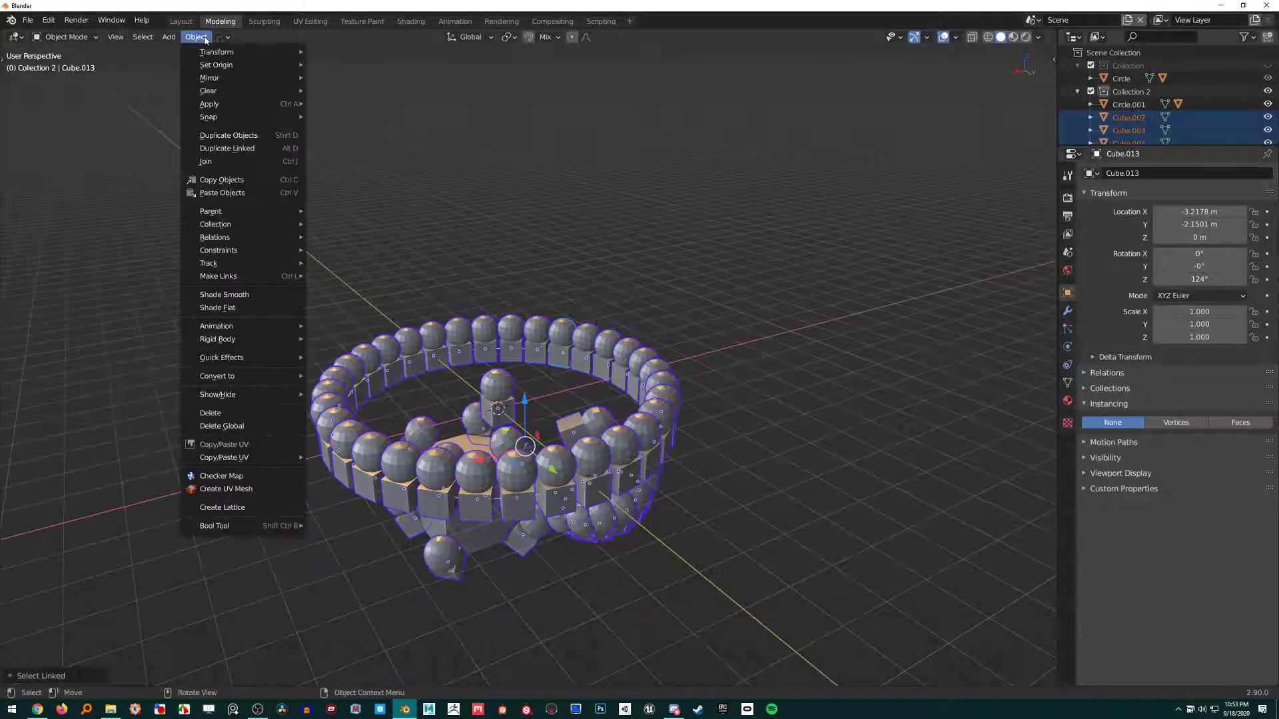
{"action": "mouse_move", "coordinate": [255, 240]}
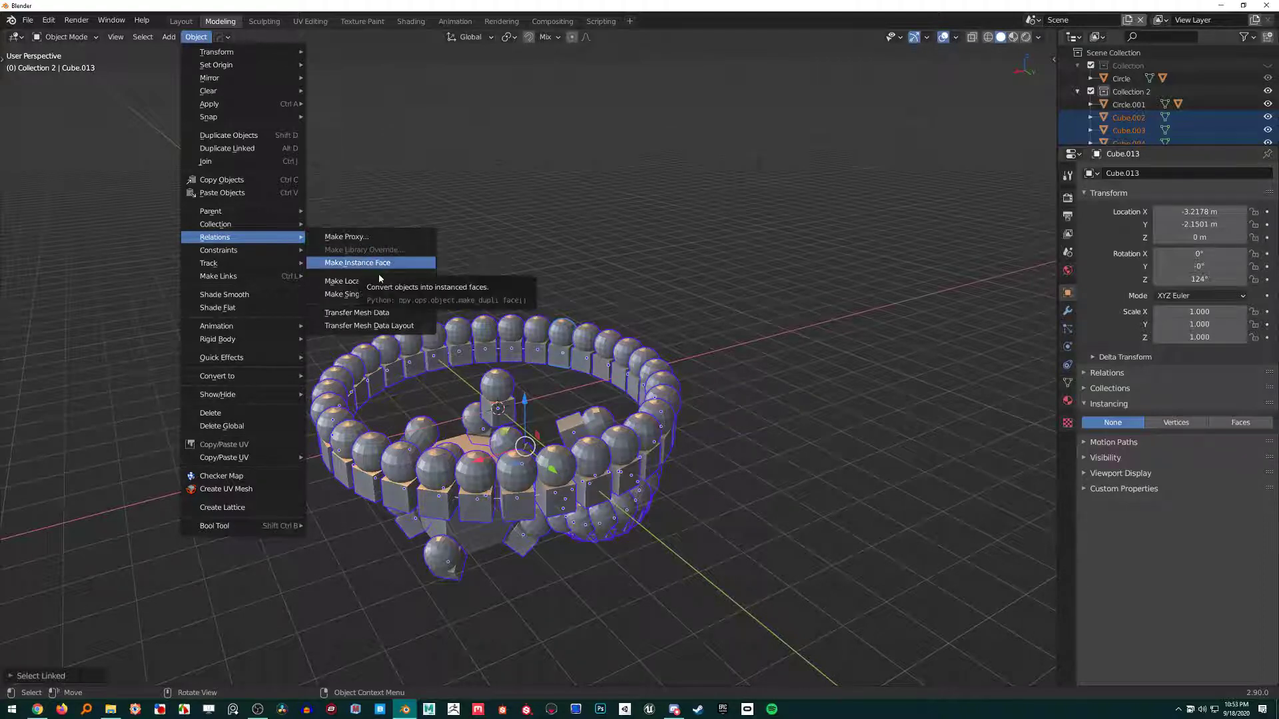
{"action": "mouse_move", "coordinate": [377, 300]}
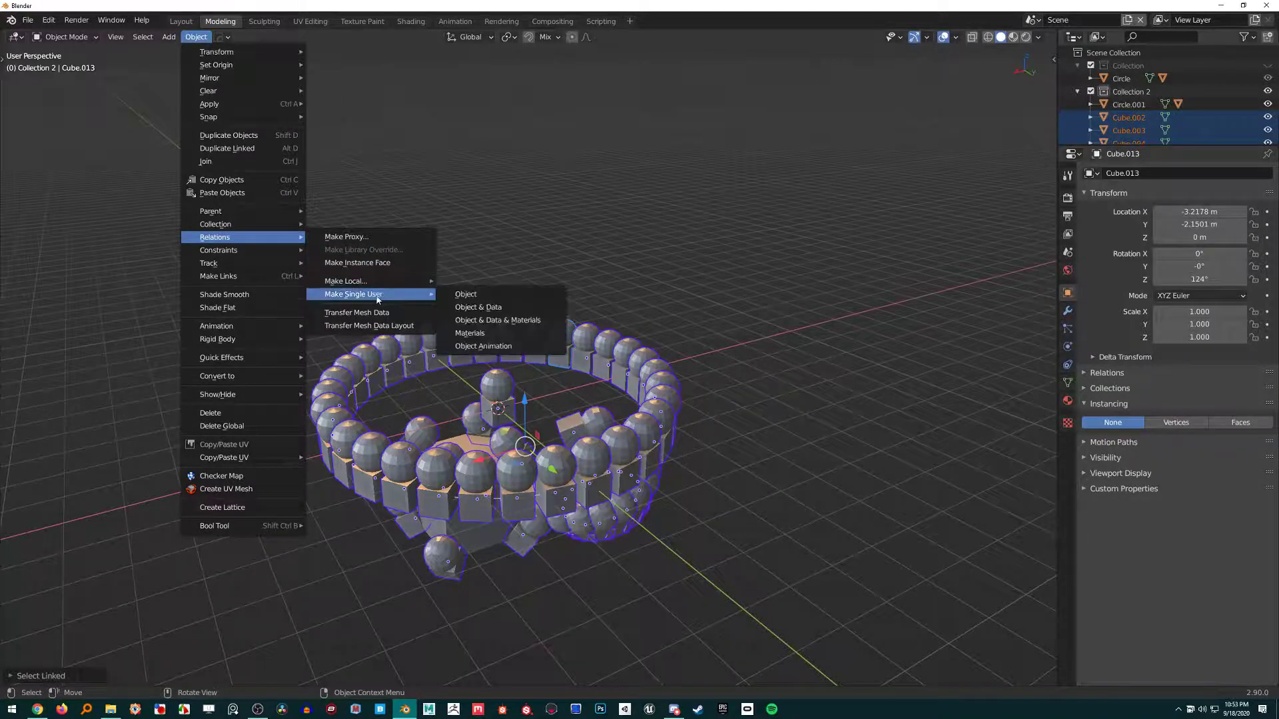
{"action": "left_click", "coordinate": [482, 310]}
{"action": "middle_click_drag", "start_coordinate": [482, 312], "coordinate": [524, 327]}
Edit the mesh of Cube.013 on its own, pulling a lower corner of its cube outward.
{"action": "key", "text": "Tab"}
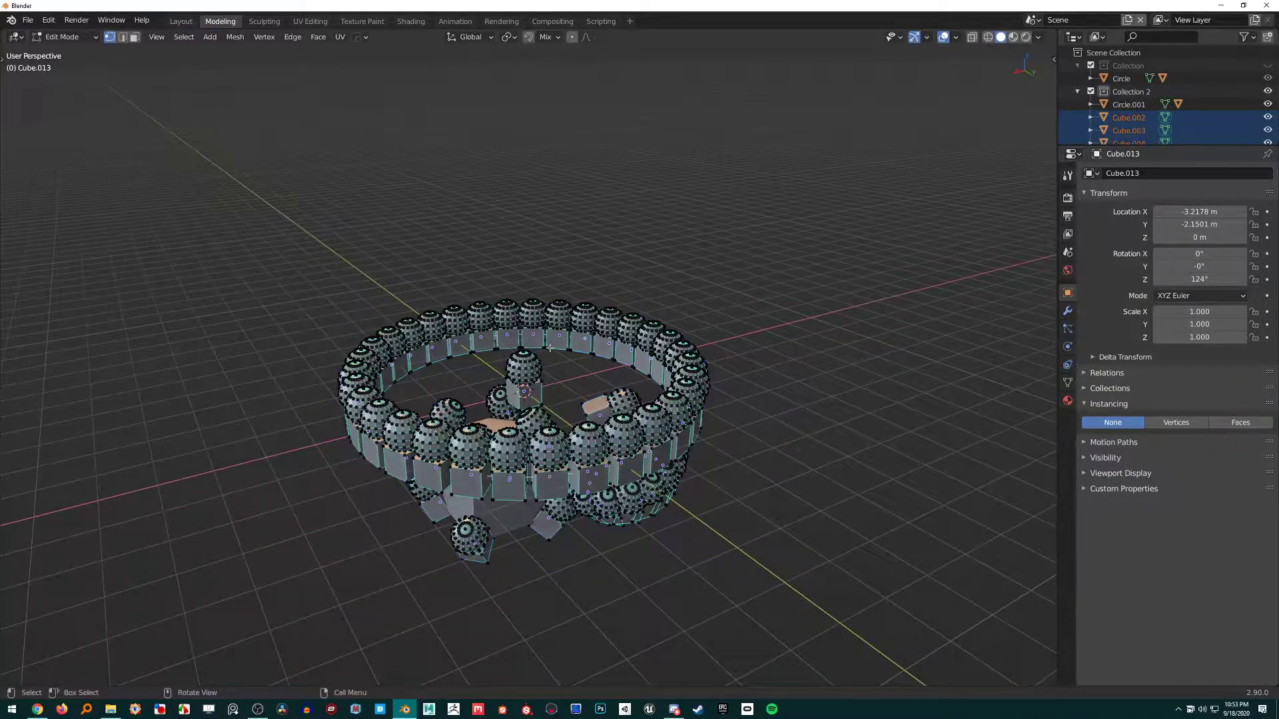
{"action": "key", "text": "Tab"}
{"action": "scroll", "coordinate": [586, 360], "scroll_direction": "up", "scroll_amount": 2}
{"action": "left_click", "coordinate": [605, 343]}
{"action": "key", "text": "Tab"}
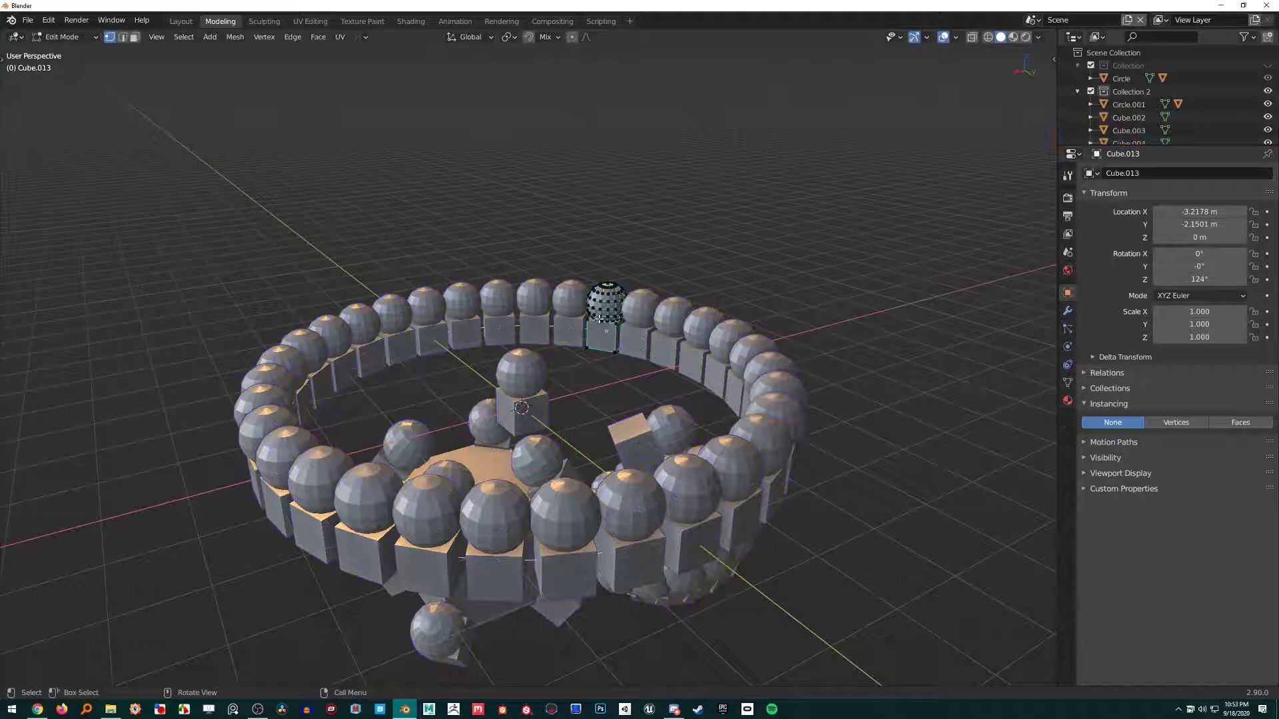
{"action": "scroll", "coordinate": [600, 318], "scroll_direction": "up", "scroll_amount": 3}
{"action": "key", "text": "Tab"}
Raise only the sphere of the neighbouring Cube.014 off its cube in Edit Mode.
{"action": "left_click", "coordinate": [522, 328]}
{"action": "key", "text": "Tab"}
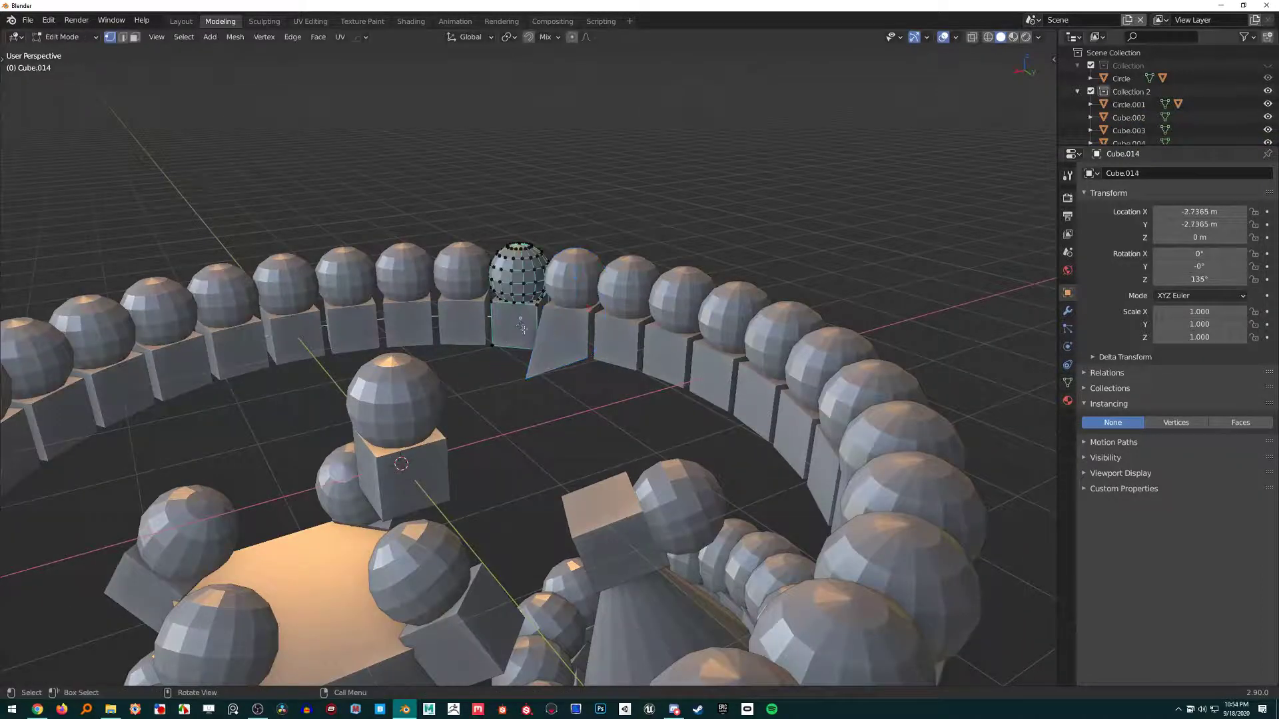
{"action": "key", "text": "l"}
{"action": "key", "text": "g"}
{"action": "left_click", "coordinate": [522, 254]}
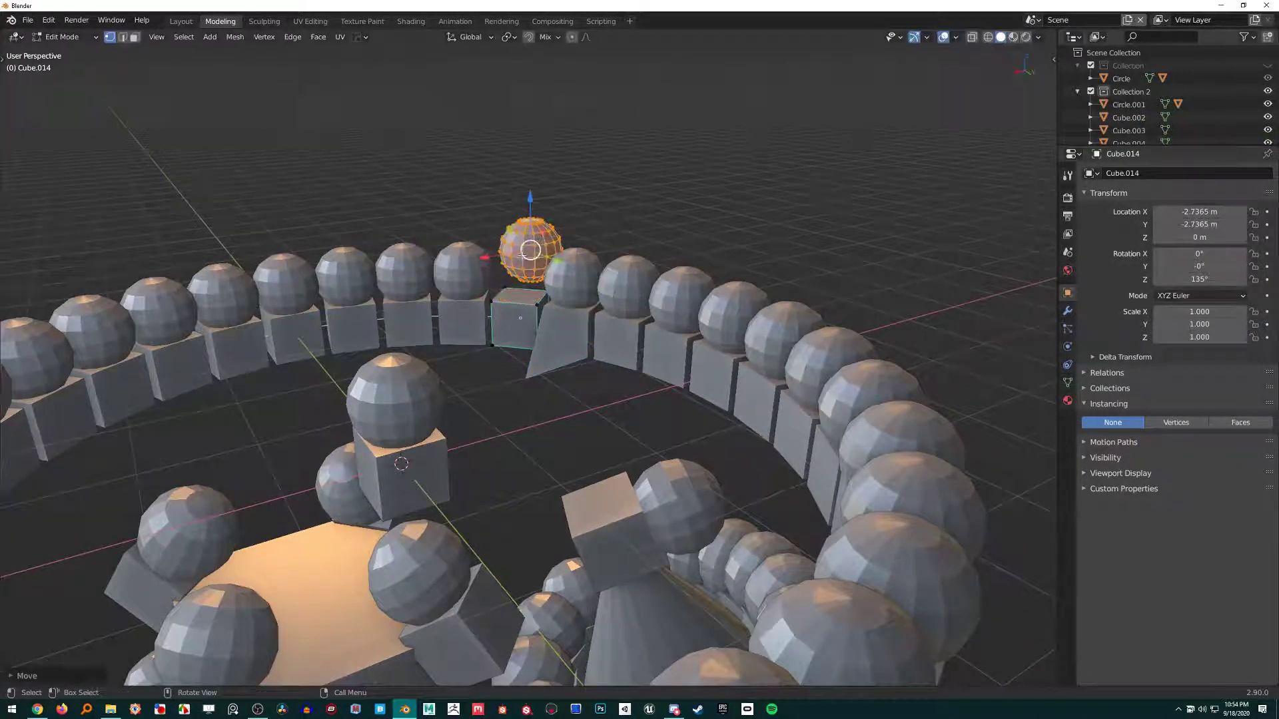
{"action": "key", "text": "Tab"}
Scale down only the sphere of Cube.015 to about 0.61 in Edit Mode.
{"action": "left_click", "coordinate": [462, 320]}
{"action": "key", "text": "Tab"}
{"action": "key", "text": "l"}
{"action": "key", "text": "s"}
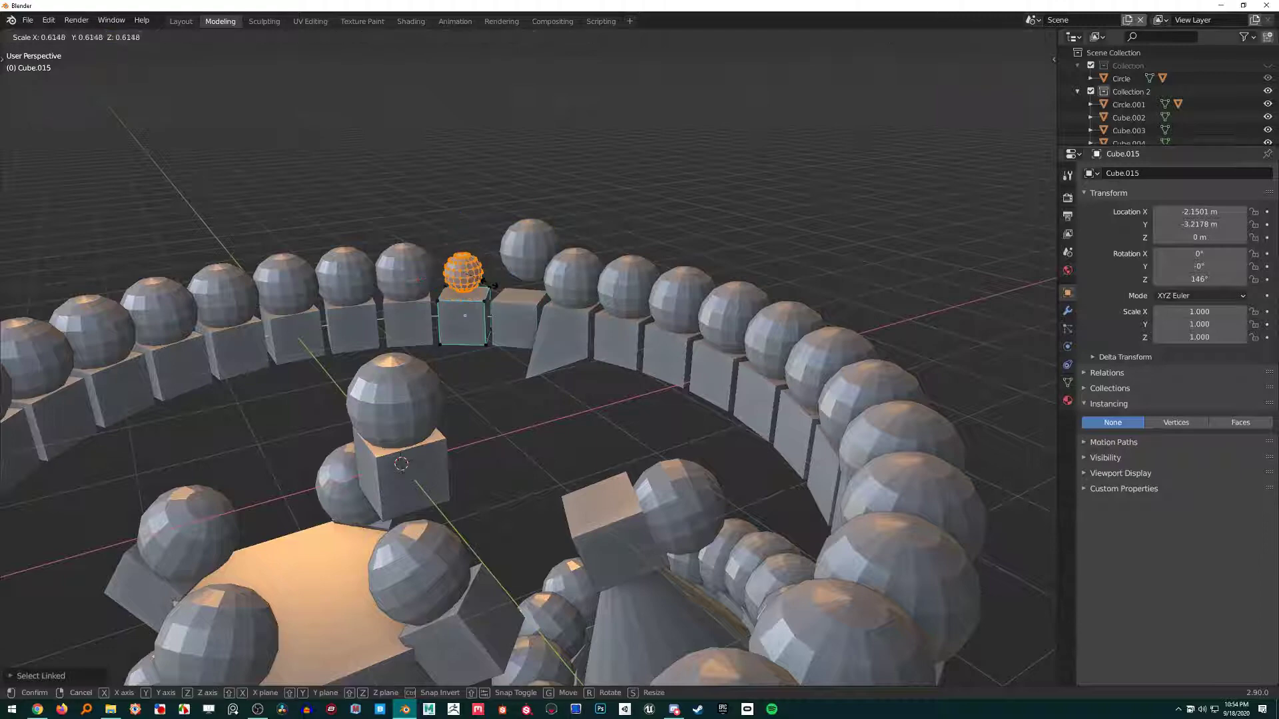
{"action": "left_click", "coordinate": [492, 285]}
{"action": "key", "text": "Tab"}
Select Cube.016 in the ring and display its mesh data properties.
{"action": "scroll", "coordinate": [482, 353], "scroll_direction": "up", "scroll_amount": 1}
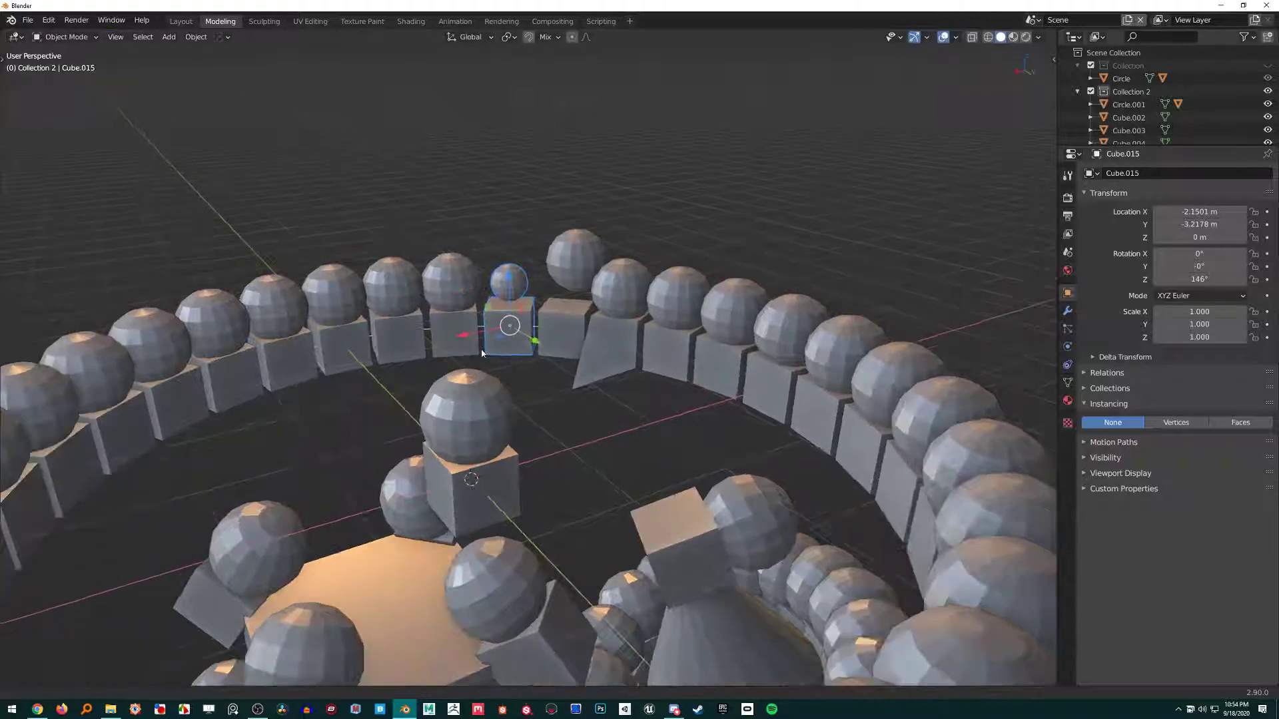
{"action": "left_click", "coordinate": [460, 290]}
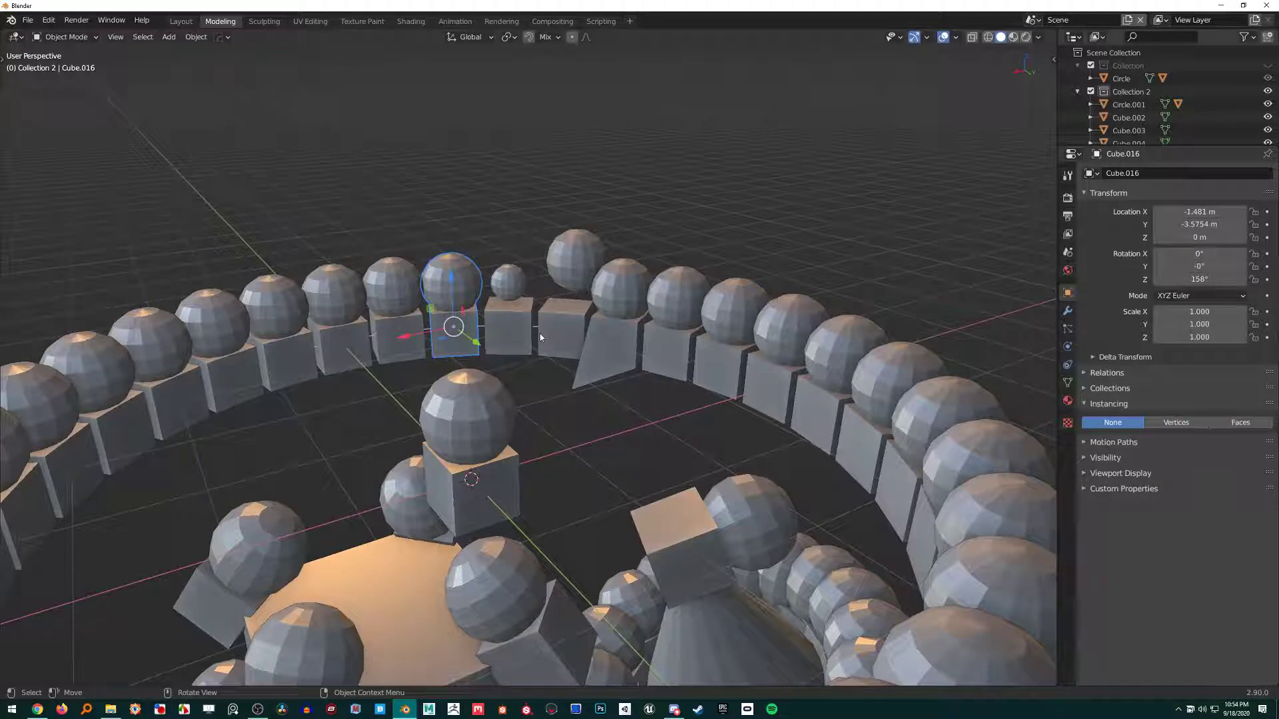
{"action": "left_click", "coordinate": [1066, 382]}
{"action": "scroll", "coordinate": [482, 505], "scroll_direction": "down", "scroll_amount": 6}
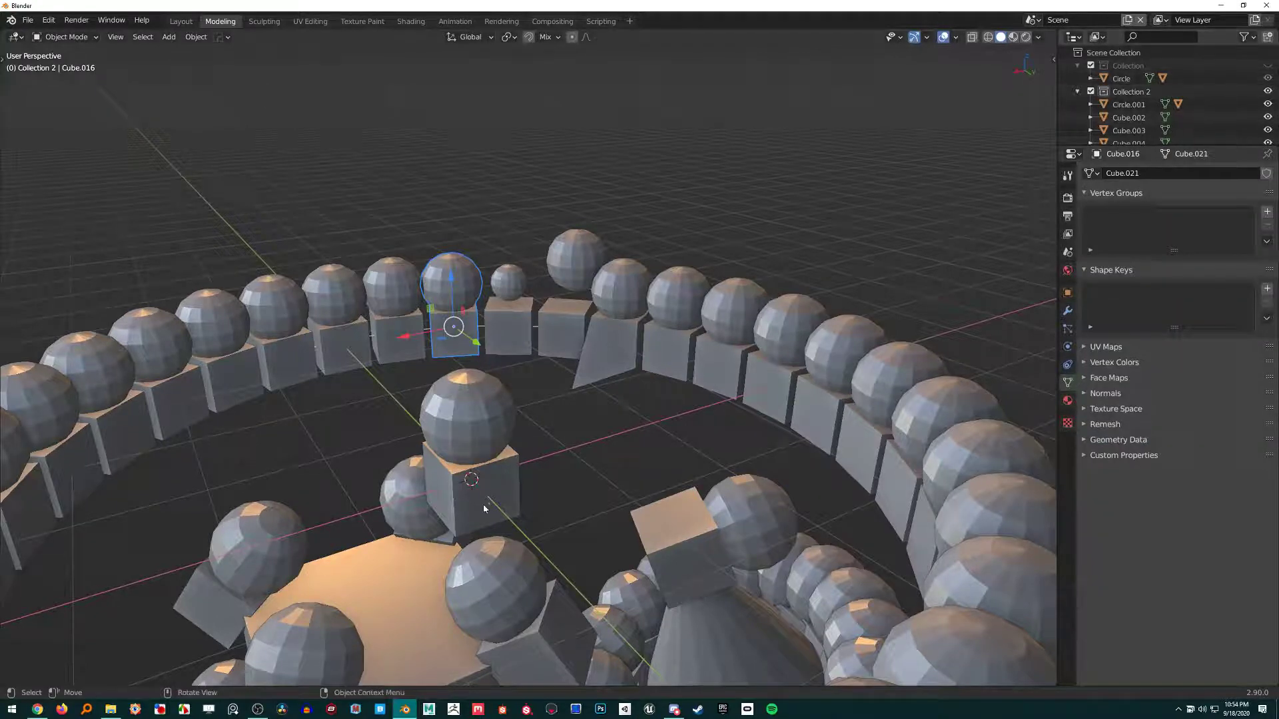
Select all objects in Collection 2 and delete them.
{"action": "middle_click_drag", "start_coordinate": [439, 445], "coordinate": [609, 407]}
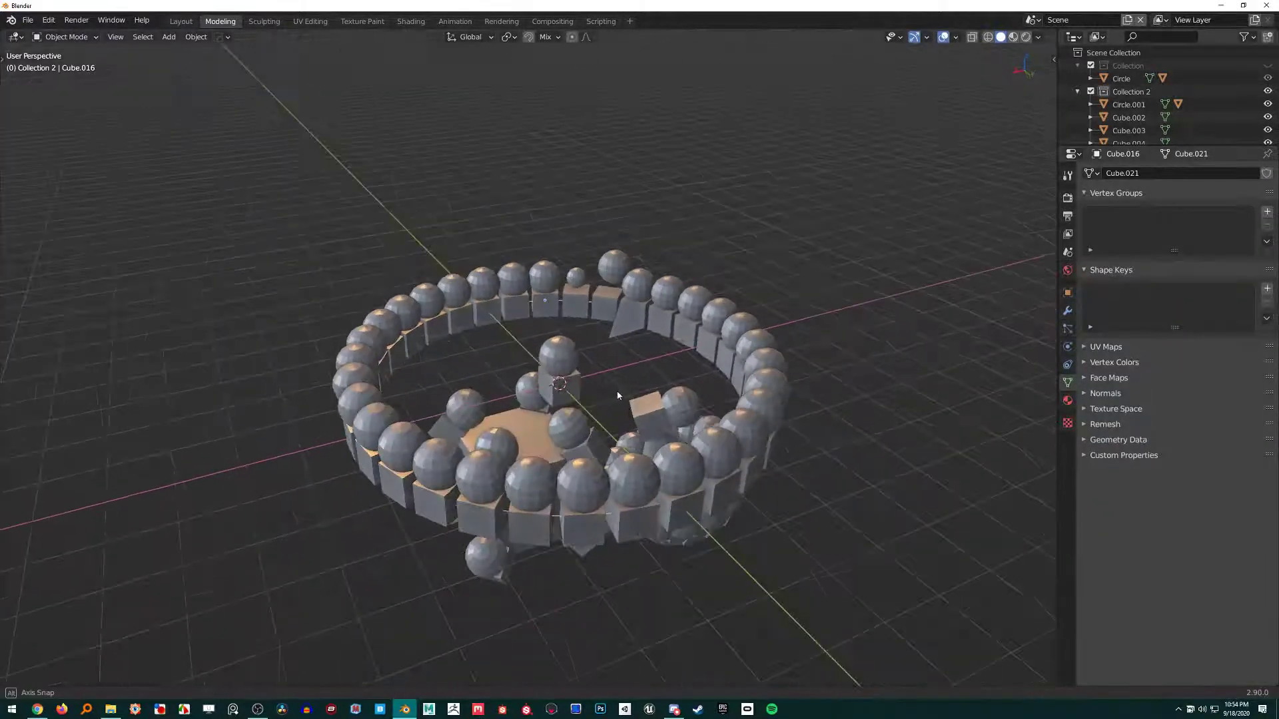
{"action": "left_click", "coordinate": [713, 424]}
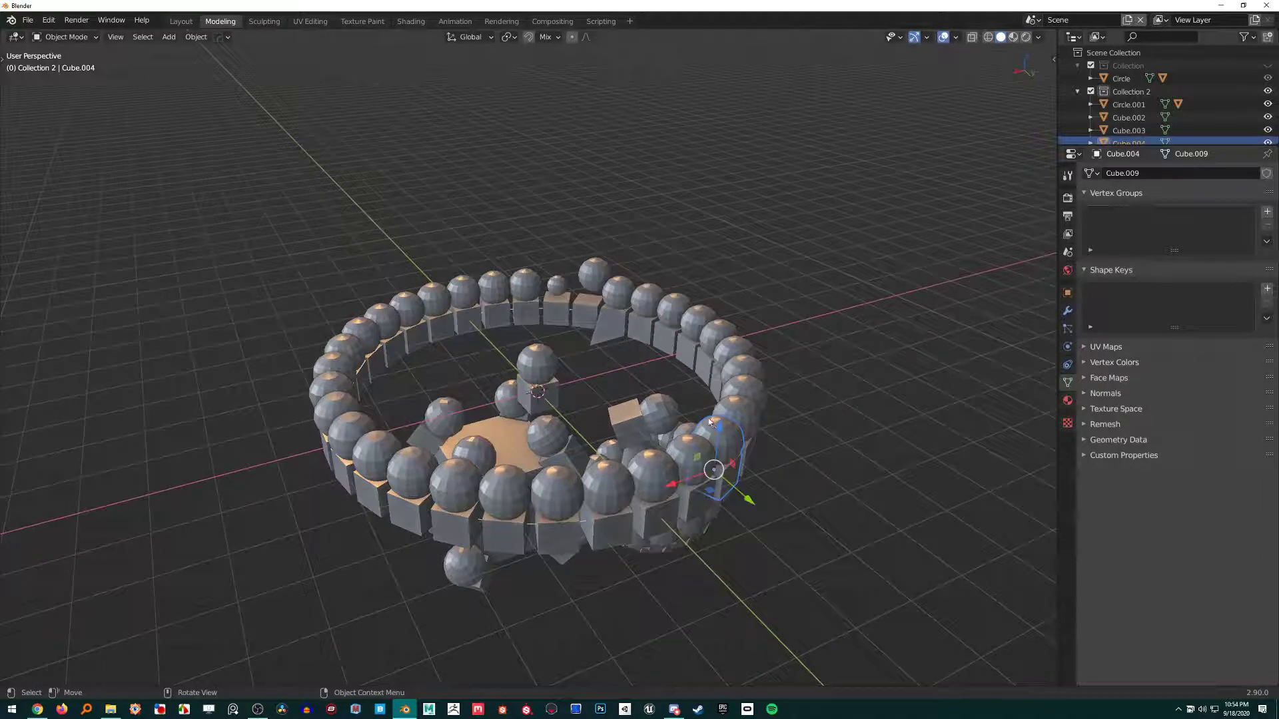
{"action": "key", "text": "a"}
{"action": "middle_click_drag", "start_coordinate": [642, 365], "coordinate": [658, 361]}
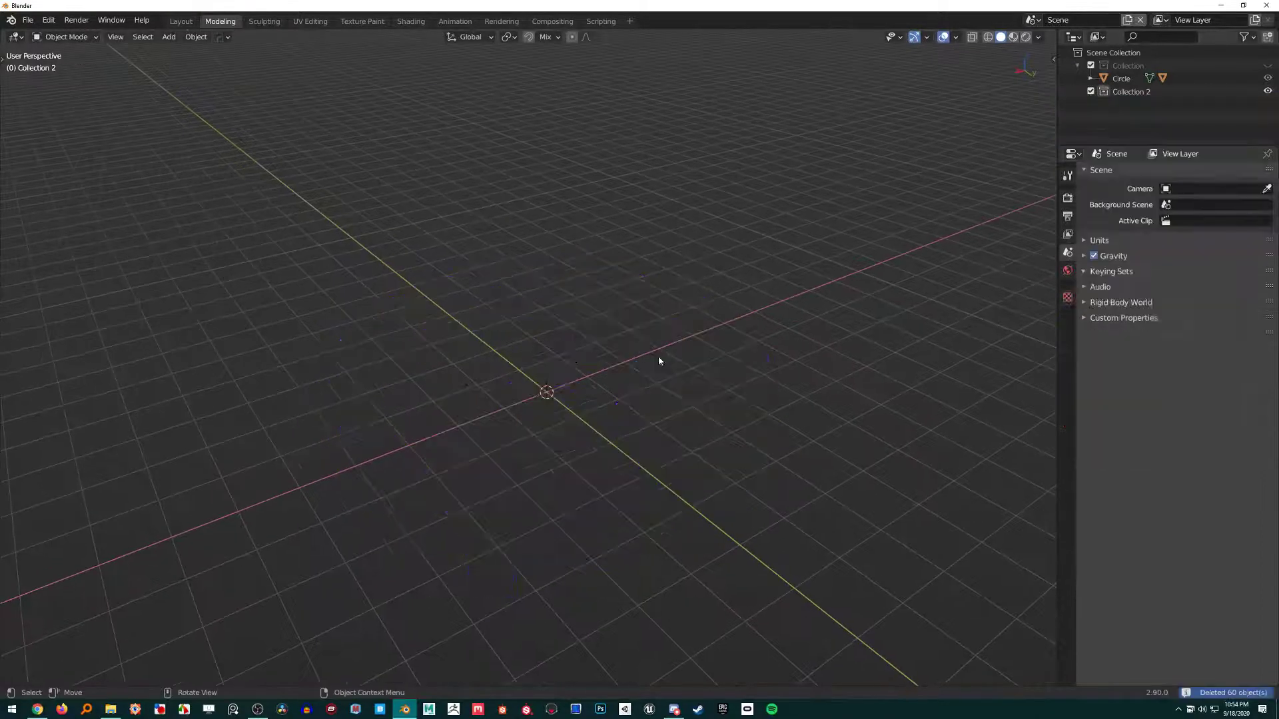
Add a new mesh circle at the world origin.
{"action": "middle_click_drag", "start_coordinate": [659, 360], "coordinate": [612, 360]}
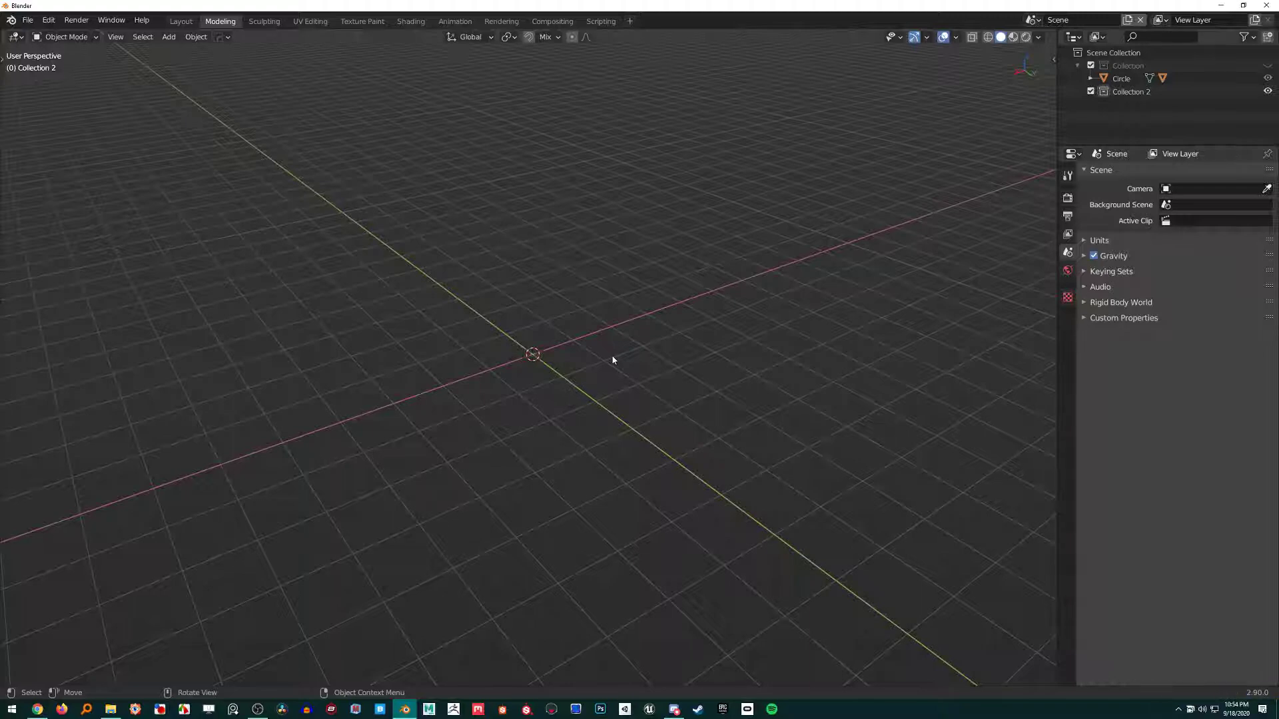
{"action": "middle_click_drag", "start_coordinate": [603, 355], "coordinate": [602, 361]}
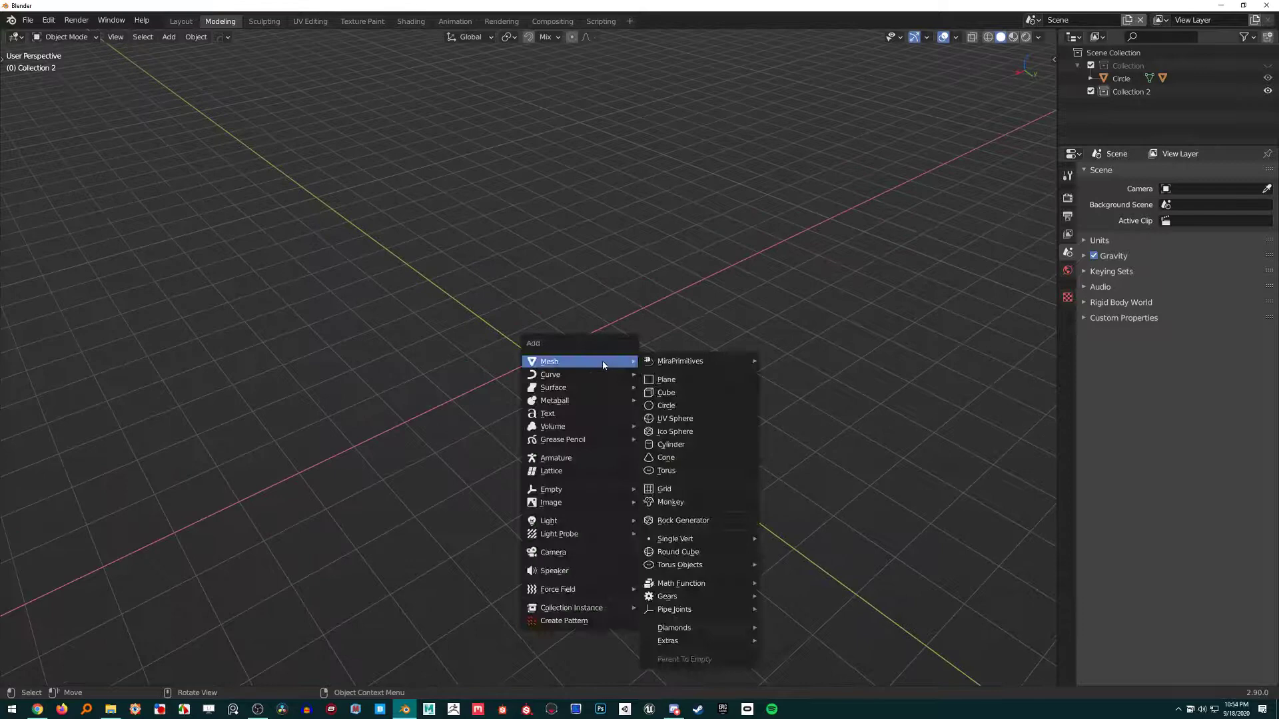
{"action": "key", "text": "shift+a"}
{"action": "mouse_move", "coordinate": [602, 361]}
{"action": "left_click", "coordinate": [668, 406]}
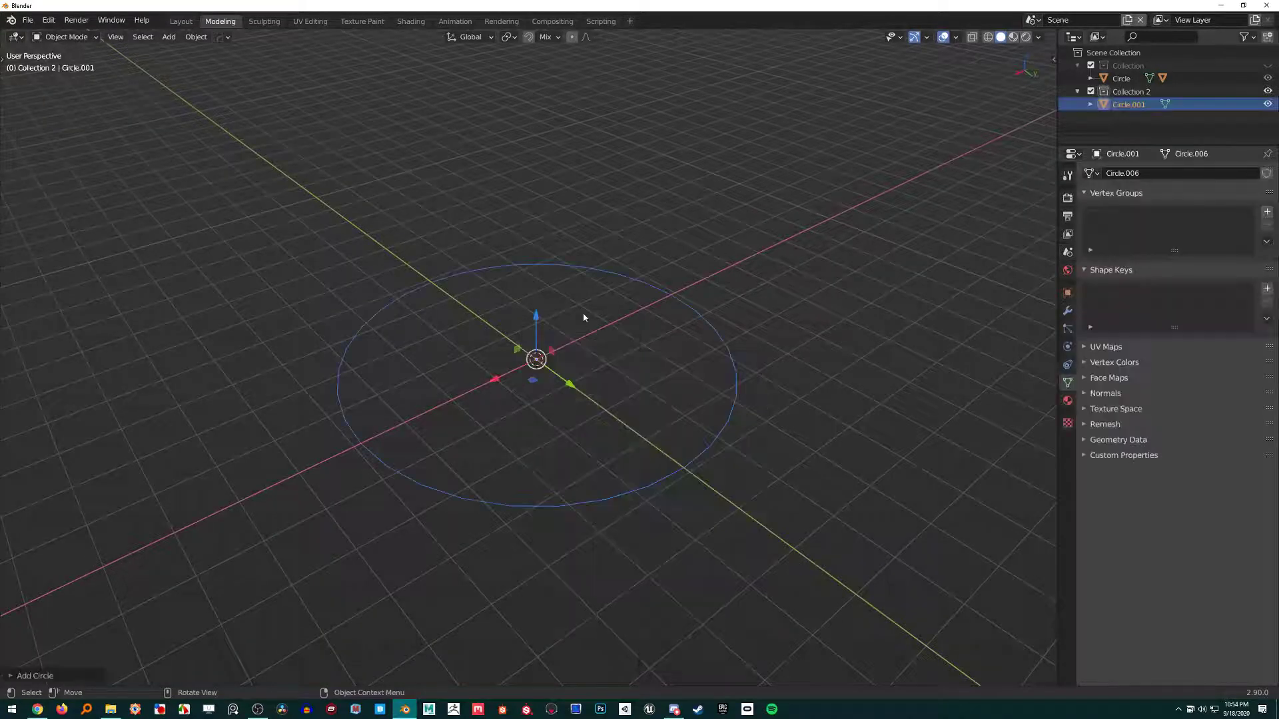
Add a cube at the circle's centre and scale it down to less than half its size.
{"action": "key", "text": "shift+a"}
{"action": "mouse_move", "coordinate": [586, 314]}
{"action": "left_click", "coordinate": [654, 346]}
{"action": "scroll", "coordinate": [646, 348], "scroll_direction": "up", "scroll_amount": 2}
{"action": "key", "text": "s"}
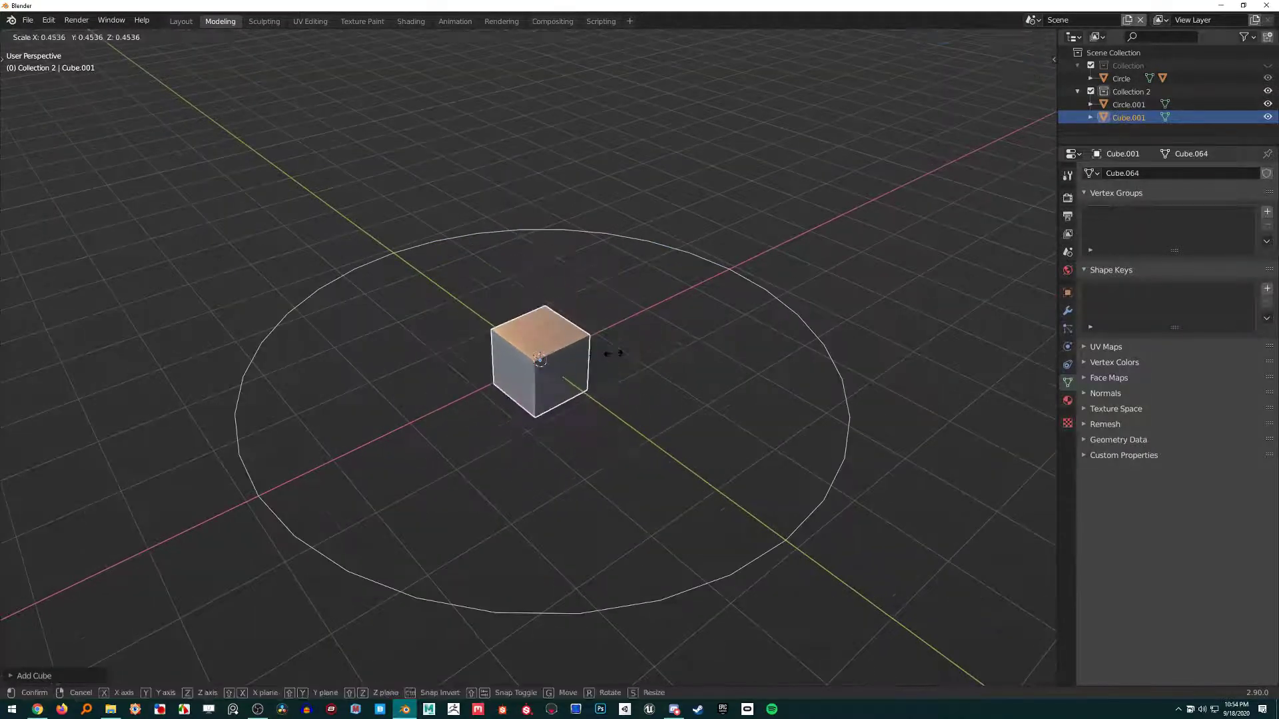
{"action": "left_click", "coordinate": [592, 353]}
{"action": "middle_click_drag", "start_coordinate": [637, 352], "coordinate": [616, 360]}
{"action": "middle_click_drag", "start_coordinate": [551, 323], "coordinate": [562, 337]}
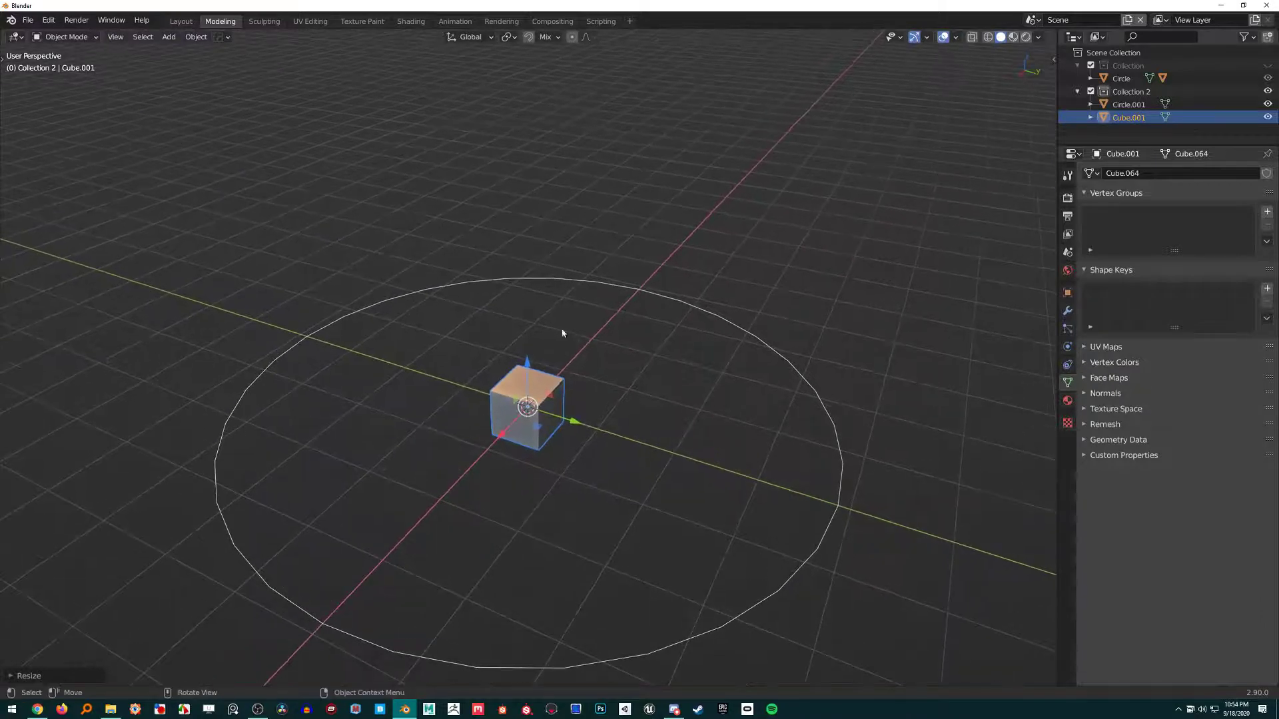
Delete all of the circle's vertices except the single one lying on the Y axis, and return to Object Mode.
{"action": "left_click", "coordinate": [588, 280]}
{"action": "middle_click_drag", "start_coordinate": [588, 279], "coordinate": [495, 320]}
{"action": "key", "text": "Tab"}
{"action": "middle_click_drag", "start_coordinate": [423, 237], "coordinate": [443, 256]}
{"action": "left_click", "coordinate": [431, 218]}
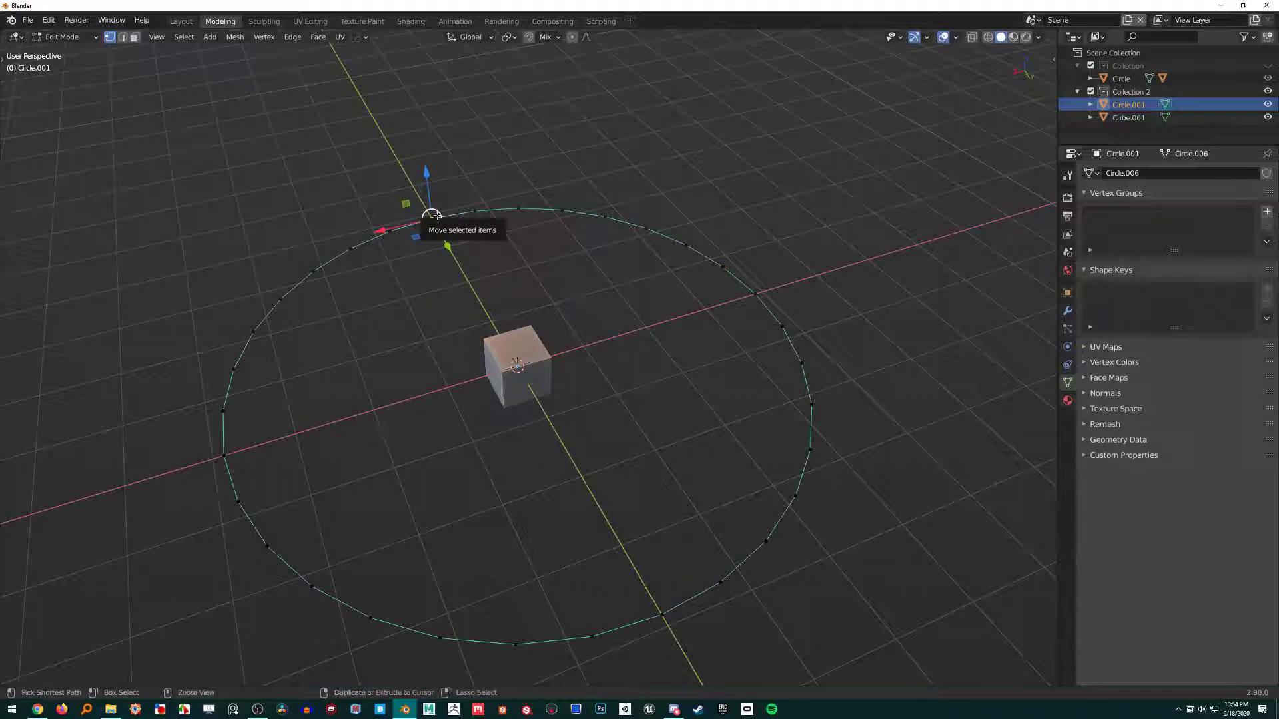
{"action": "key", "text": "a"}
{"action": "key", "text": "x"}
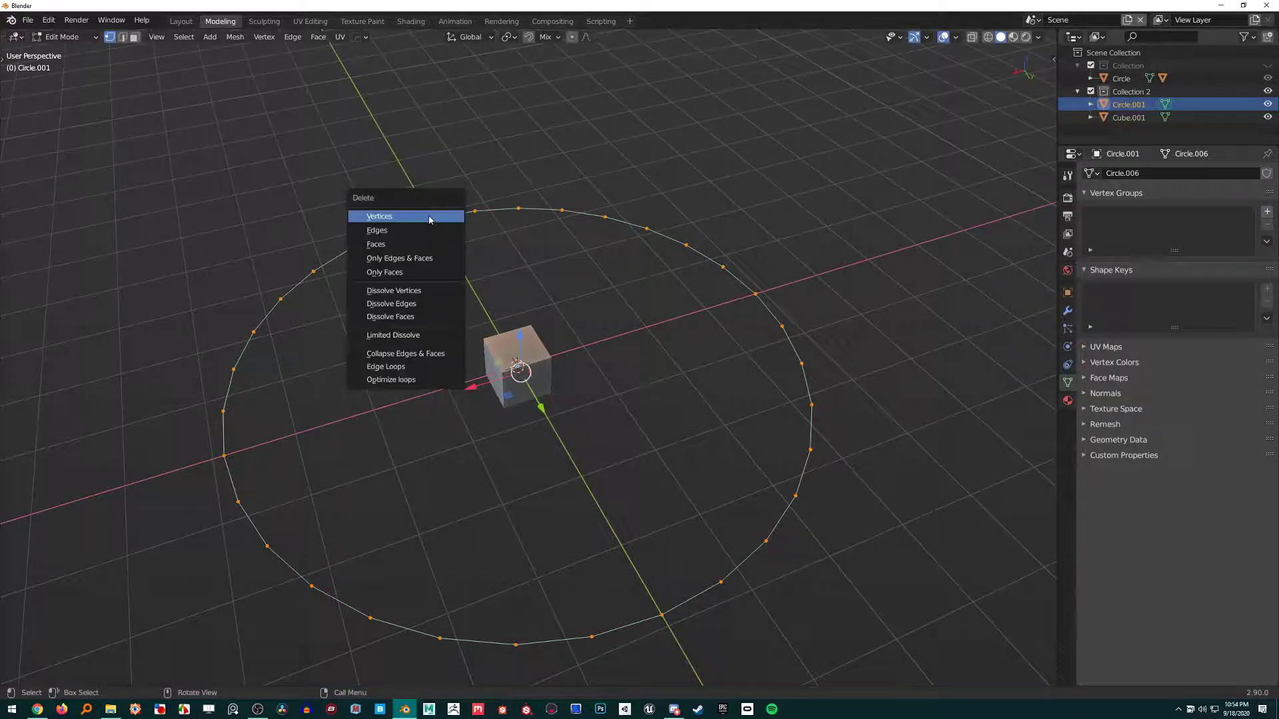
{"action": "left_click", "coordinate": [429, 217]}
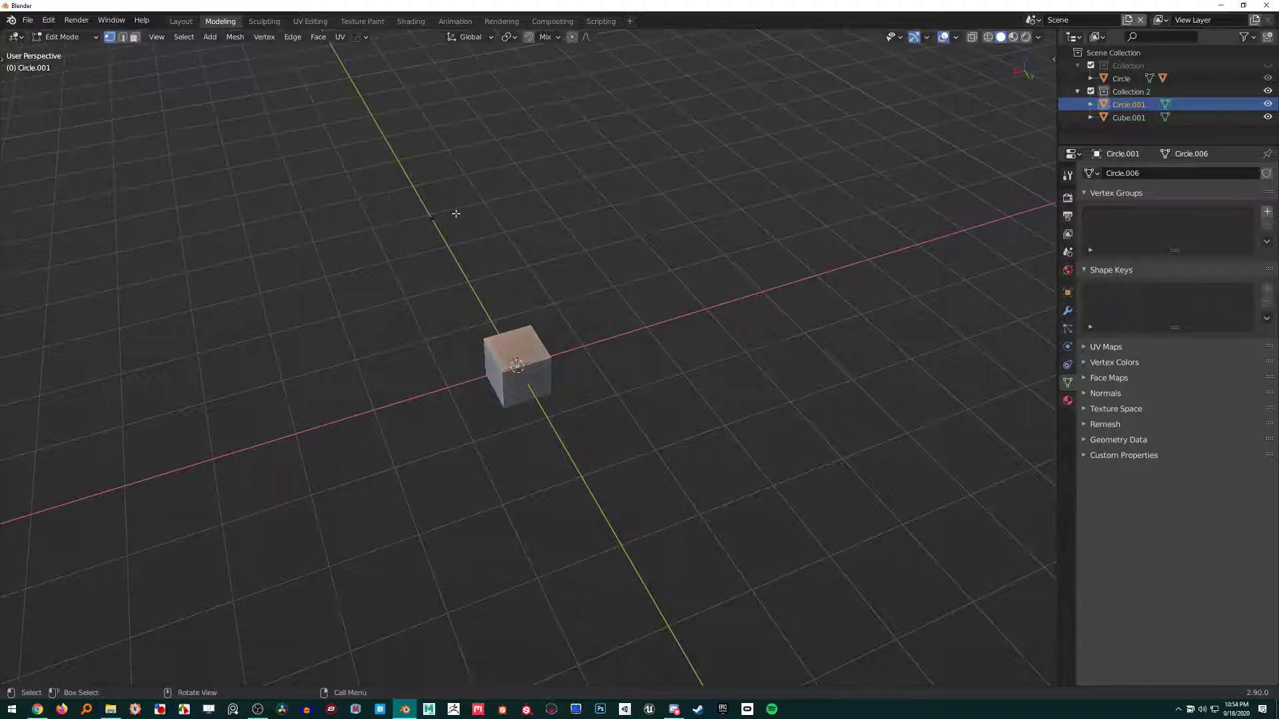
{"action": "left_click", "coordinate": [431, 219]}
{"action": "middle_click_drag", "start_coordinate": [463, 232], "coordinate": [469, 230]}
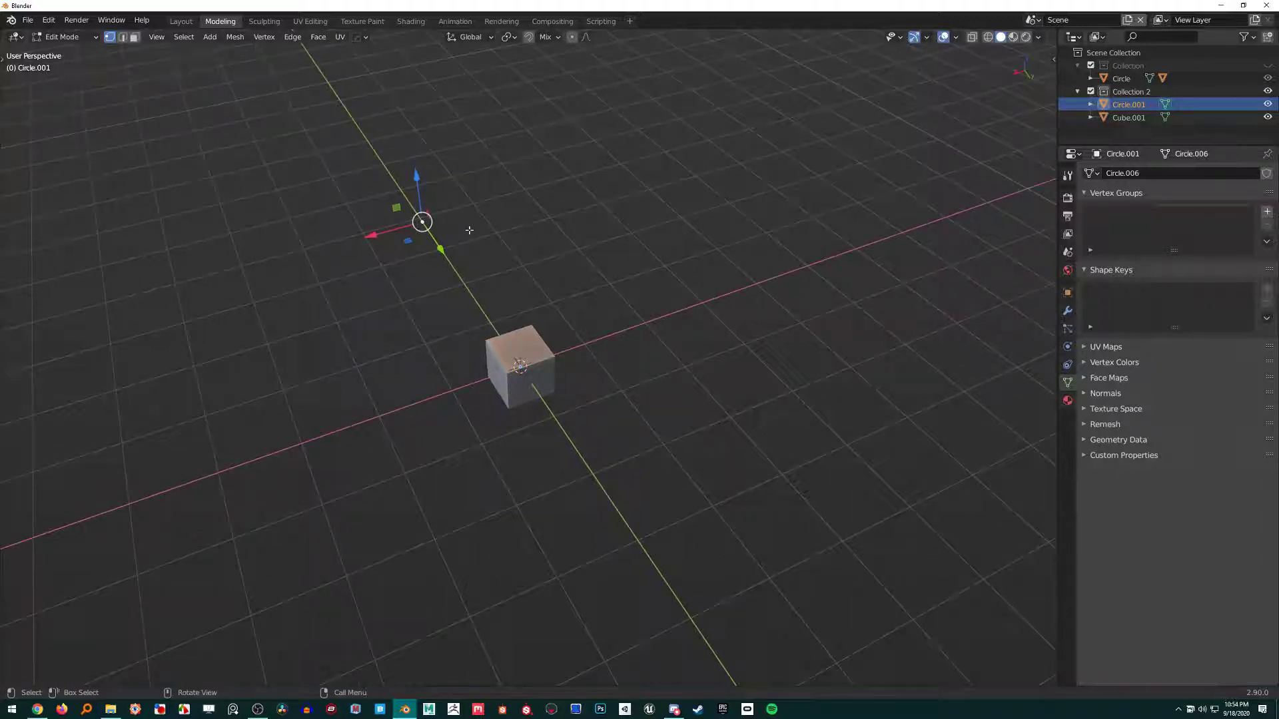
{"action": "key", "text": "Tab"}
Add a Screw modifier to the single-vertex circle object and set its steps to 9.
{"action": "left_click", "coordinate": [1067, 310]}
{"action": "left_click", "coordinate": [1235, 254]}
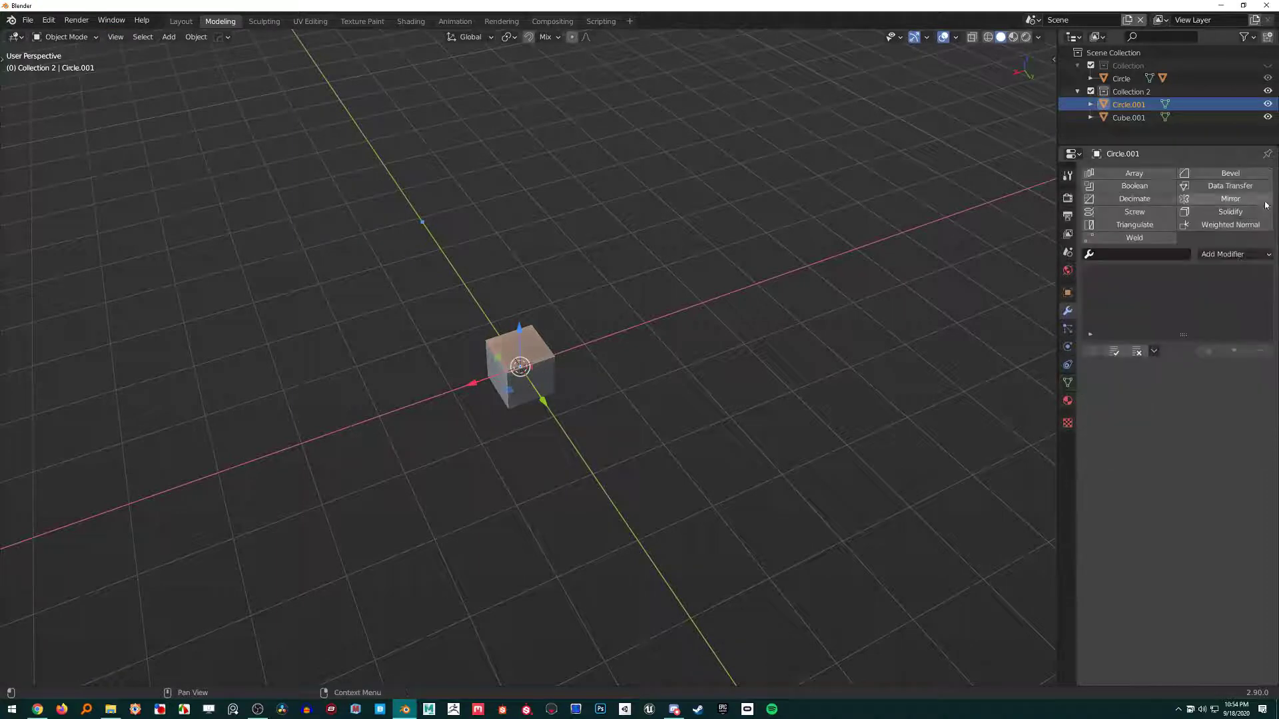
{"action": "left_click", "coordinate": [1236, 255]}
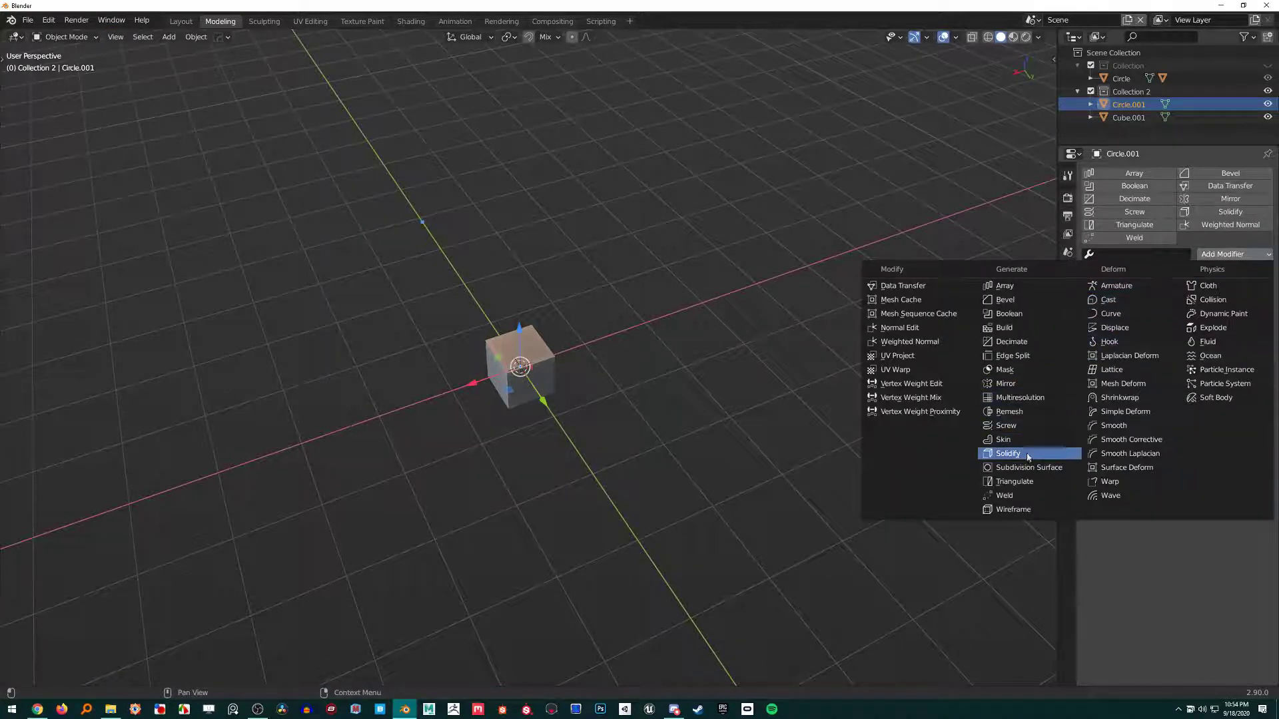
{"action": "left_click", "coordinate": [1040, 426]}
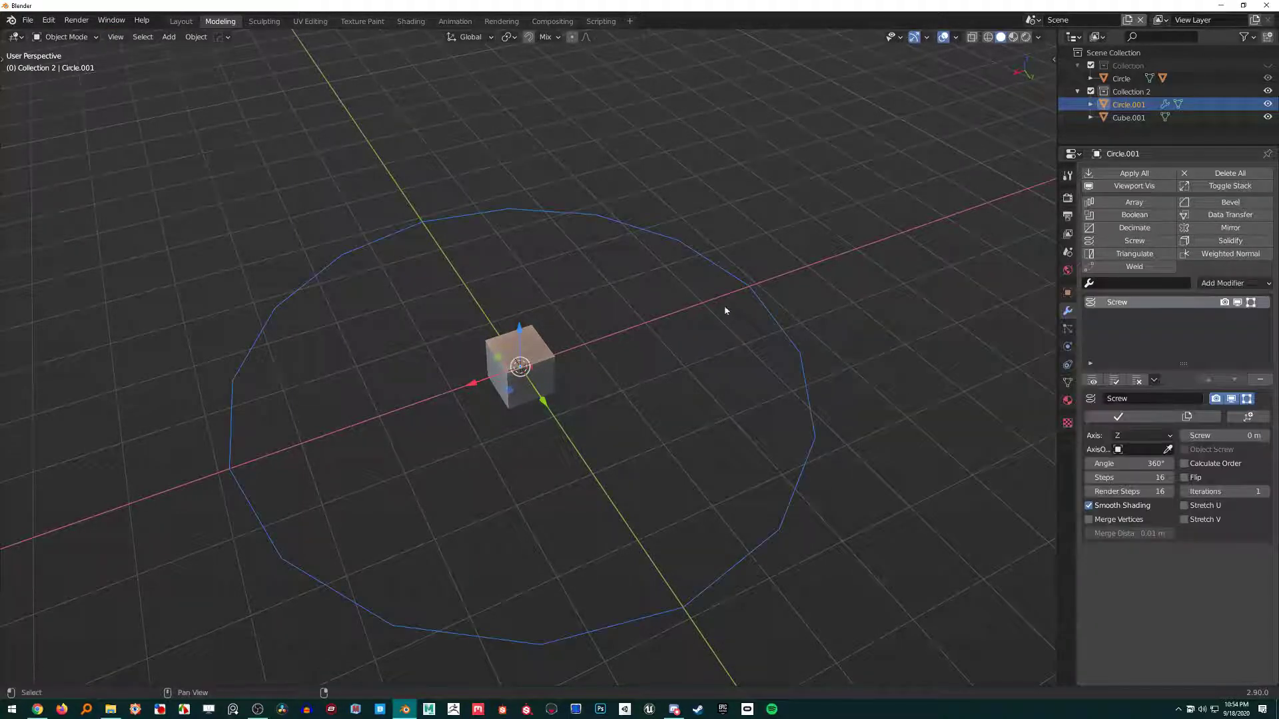
{"action": "middle_click_drag", "start_coordinate": [724, 310], "coordinate": [747, 271]}
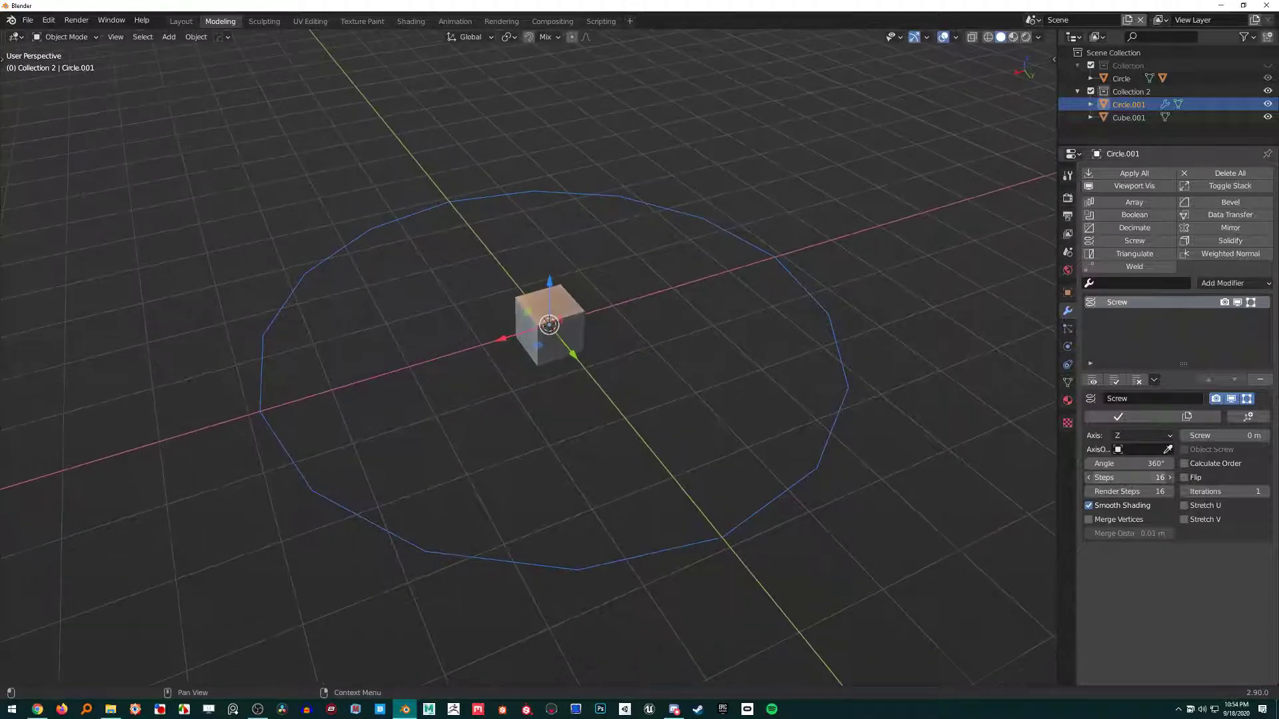
{"action": "mouse_move", "coordinate": [1129, 478]}
{"action": "left_mouse_down"}
{"action": "mouse_move", "coordinate": [1170, 477]}
{"action": "mouse_move", "coordinate": [1105, 478]}
{"action": "mouse_move", "coordinate": [1132, 478]}
{"action": "left_mouse_up"}
Parent the central cube to the circle object using the Object parent type.
{"action": "left_click", "coordinate": [574, 316]}
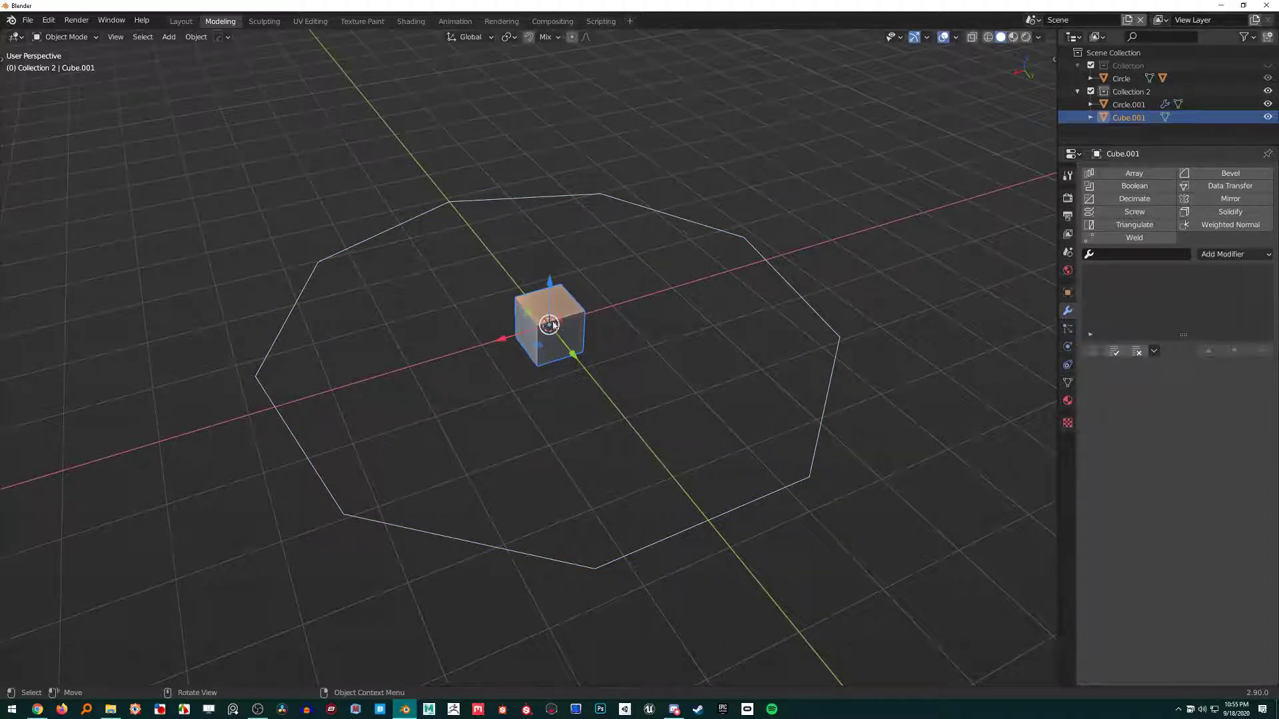
{"action": "left_click", "coordinate": [607, 193]}
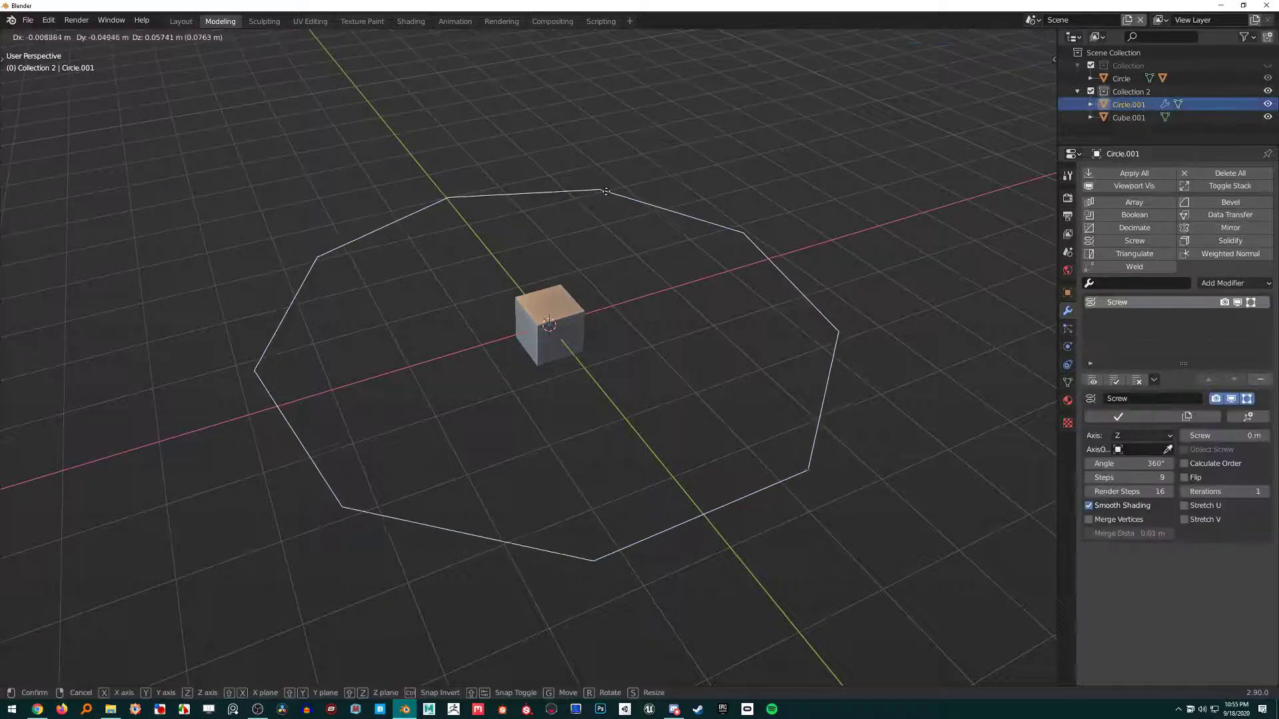
{"action": "left_click", "coordinate": [569, 315], "text": "shift"}
{"action": "left_click", "coordinate": [606, 191], "text": "shift"}
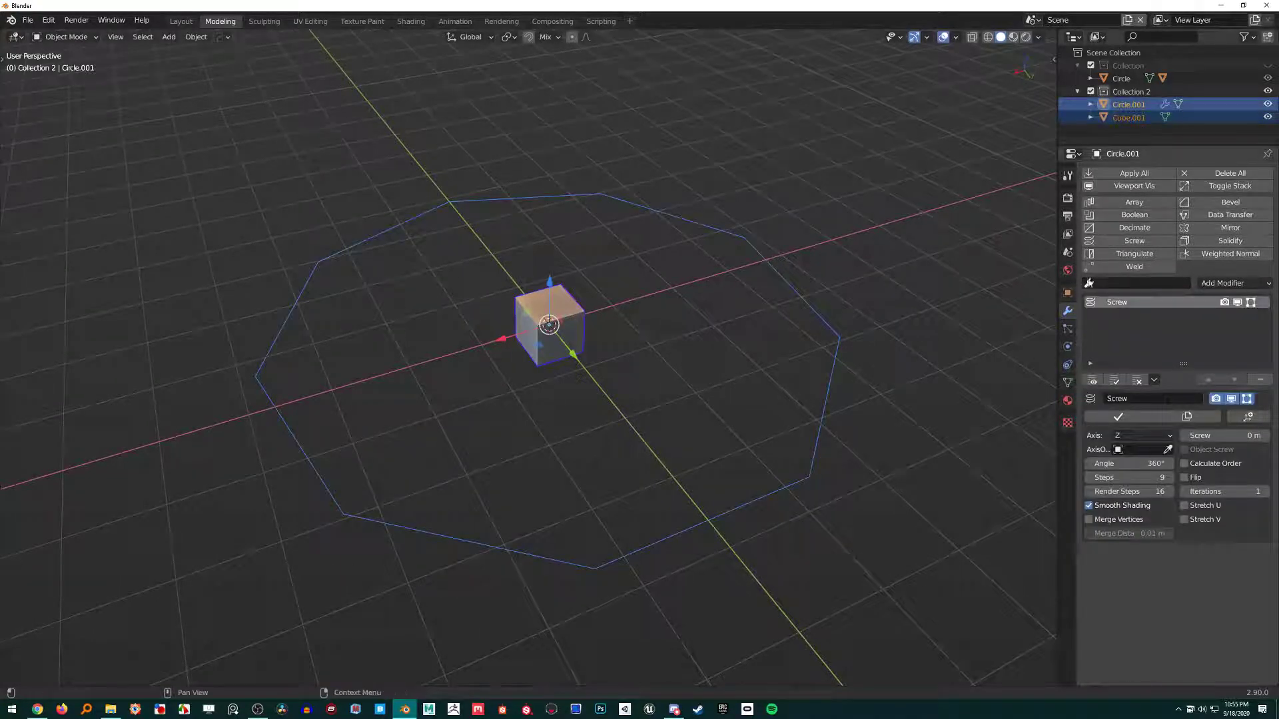
{"action": "key", "text": "ctrl+p"}
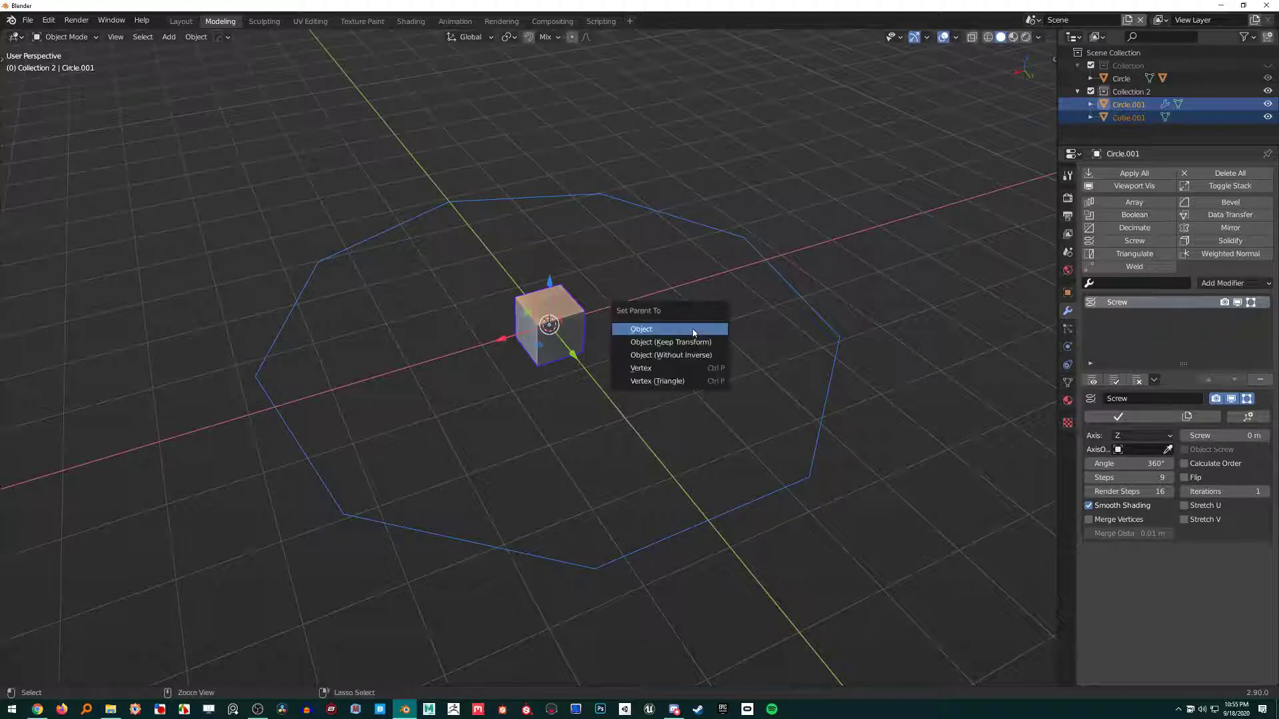
{"action": "left_click", "coordinate": [698, 329]}
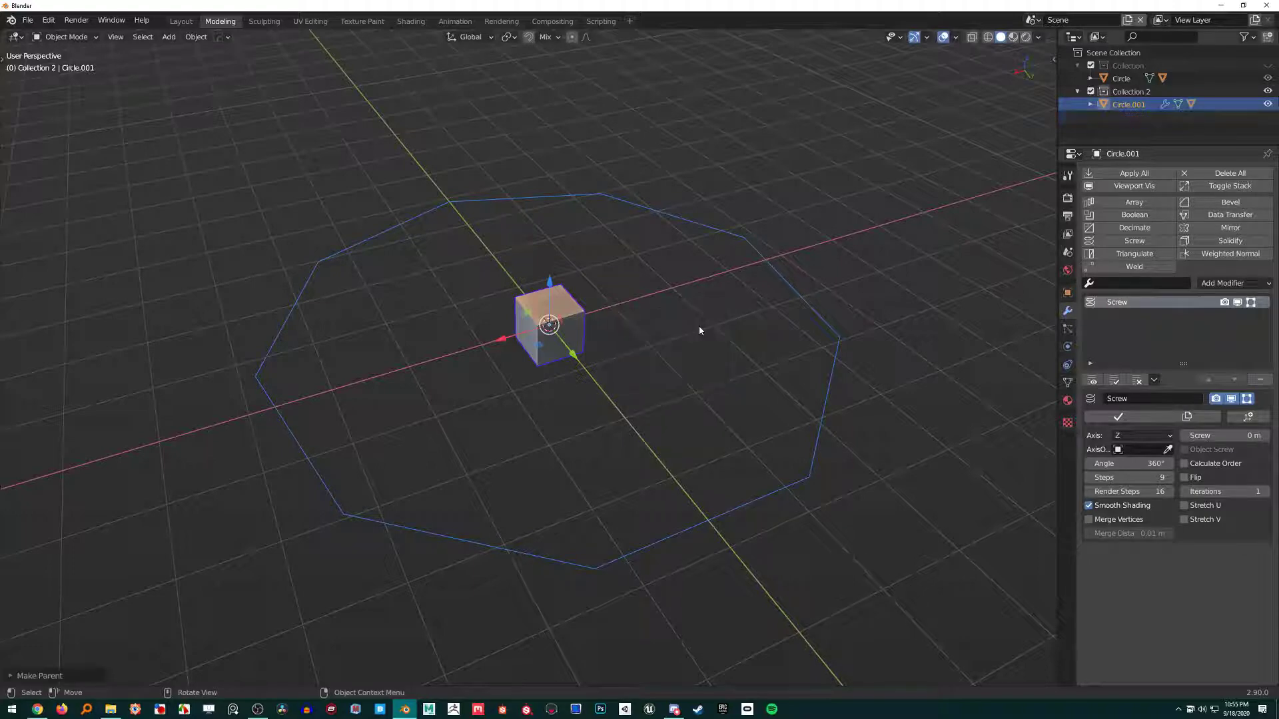
Set the circle object's instancing to Vertices so the cube repeats around the screw ring.
{"action": "left_click", "coordinate": [1068, 293]}
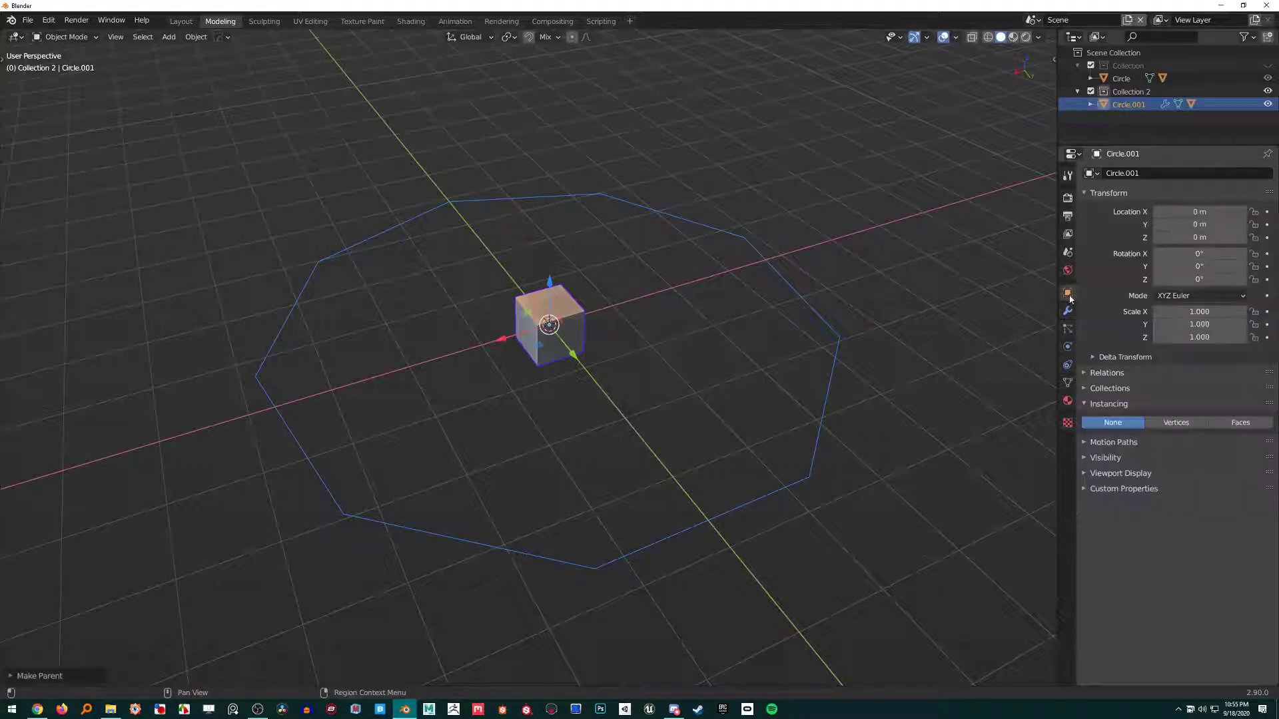
{"action": "left_click", "coordinate": [1172, 422]}
{"action": "middle_click_drag", "start_coordinate": [746, 366], "coordinate": [788, 373]}
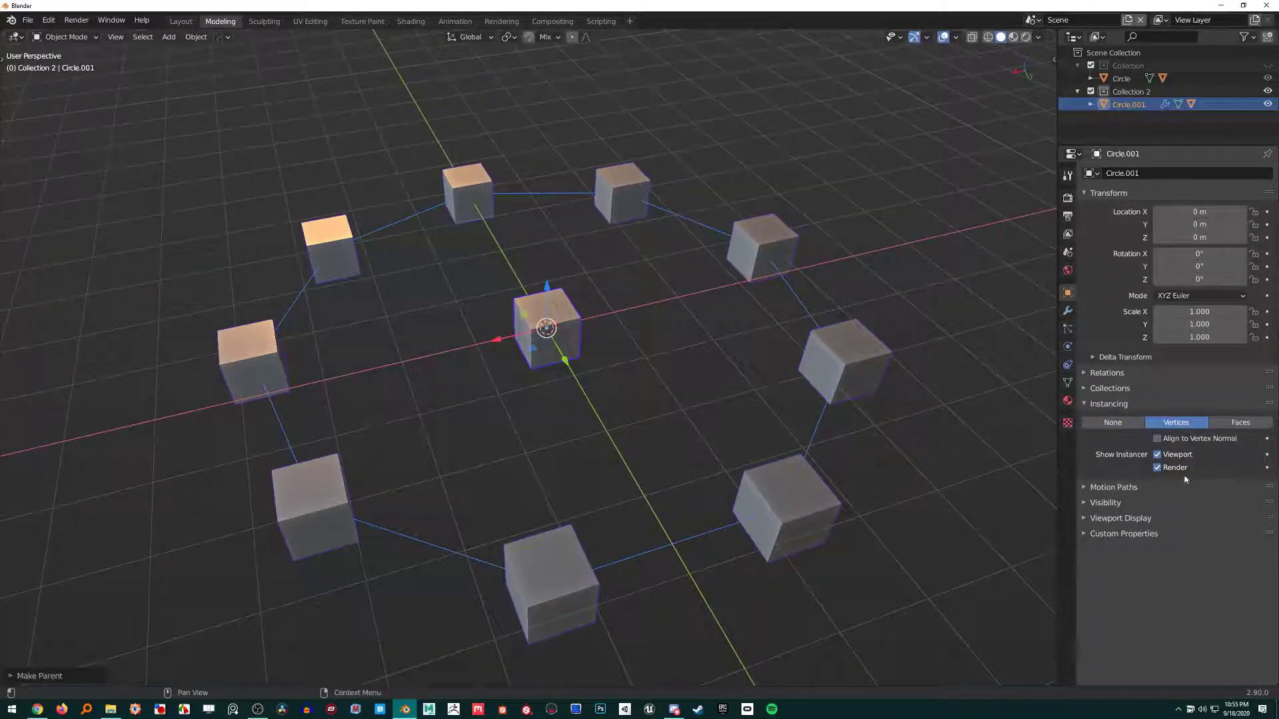
{"action": "middle_click_drag", "start_coordinate": [670, 345], "coordinate": [775, 362]}
Set the Screw modifier's steps to 16.
{"action": "left_click", "coordinate": [1067, 311]}
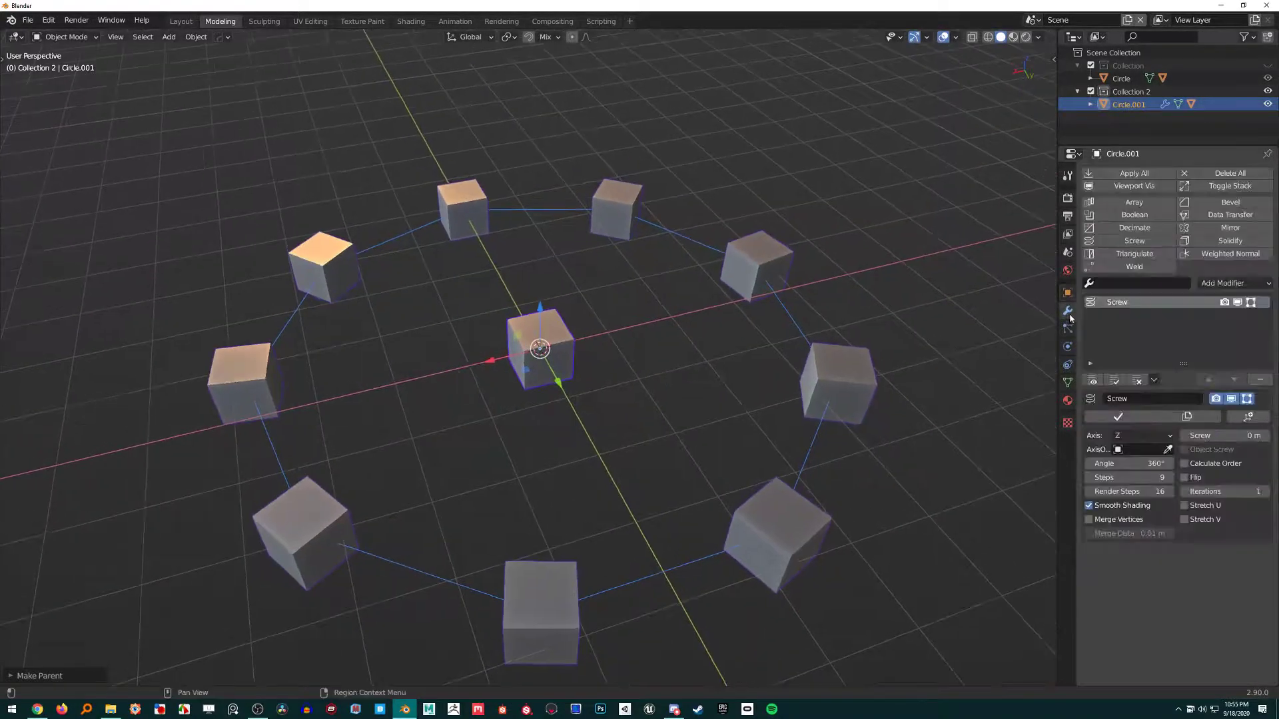
{"action": "left_click", "coordinate": [1138, 477]}
{"action": "type", "text": "16"}
{"action": "key", "text": "Return"}
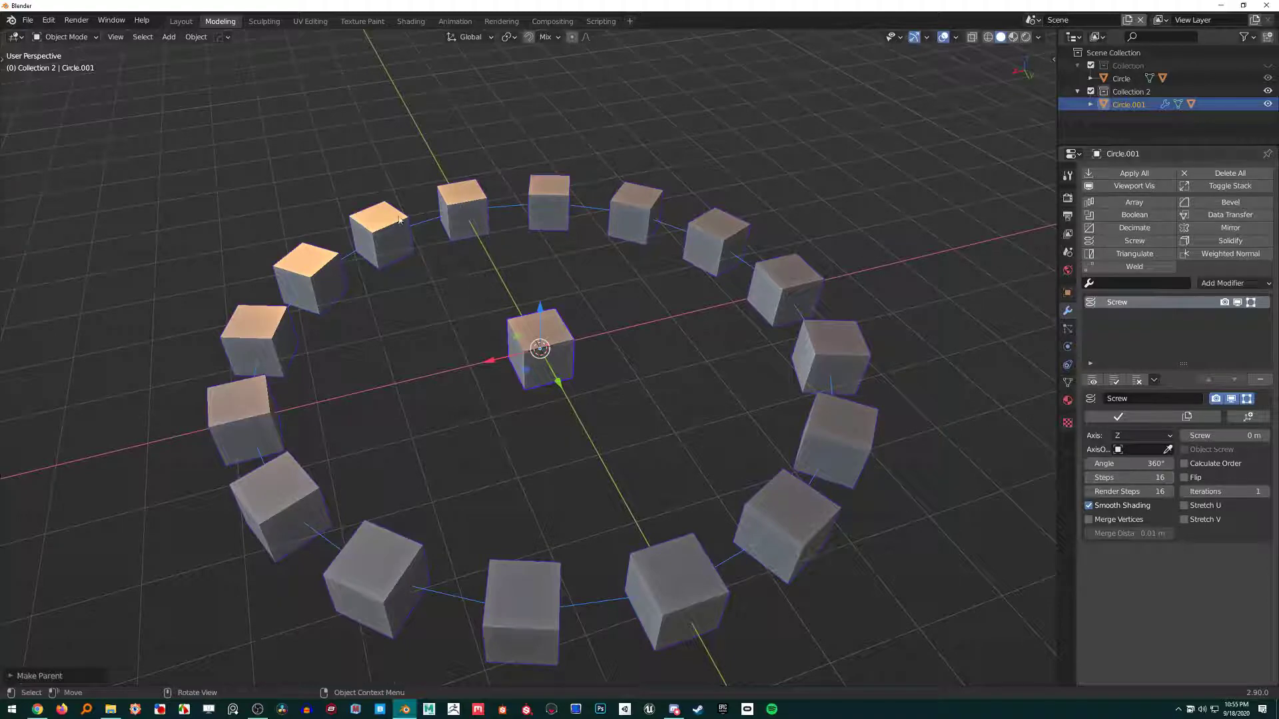
Reduce the Screw modifier's steps to 12.
{"action": "middle_click_drag", "start_coordinate": [629, 321], "coordinate": [656, 330]}
{"action": "left_click", "coordinate": [1137, 478]}
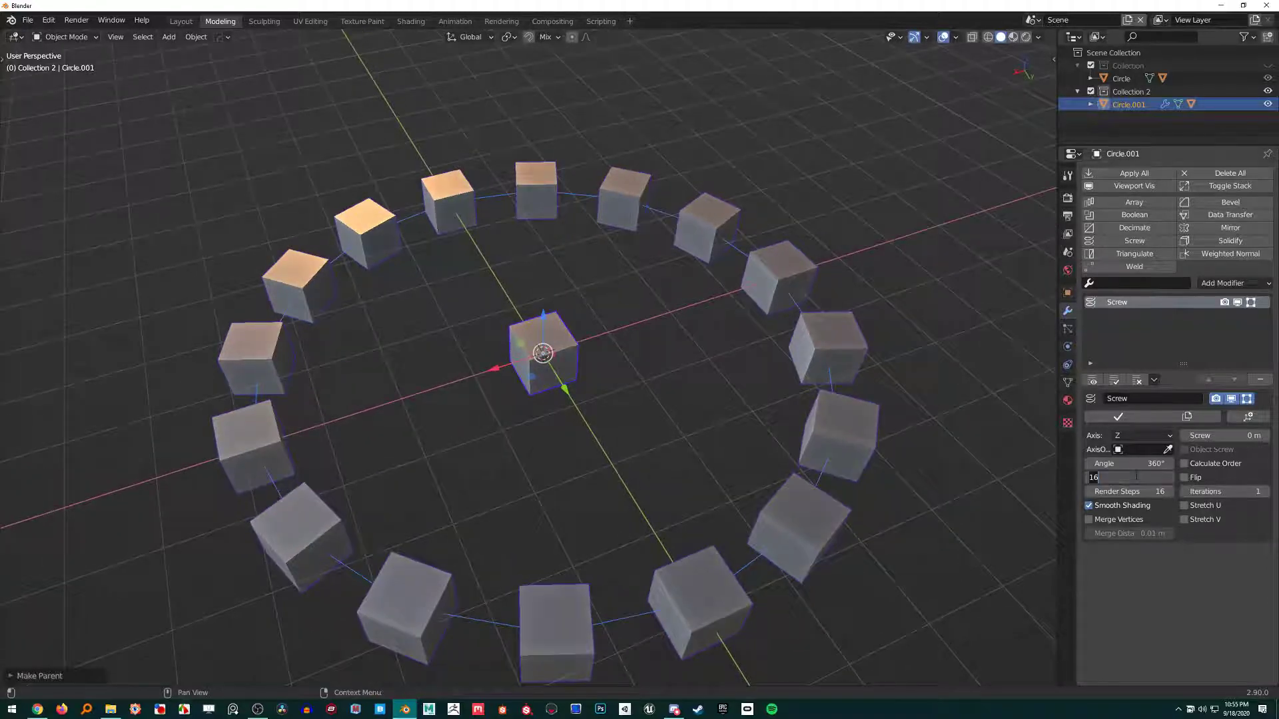
{"action": "type", "text": "12"}
{"action": "key", "text": "Return"}
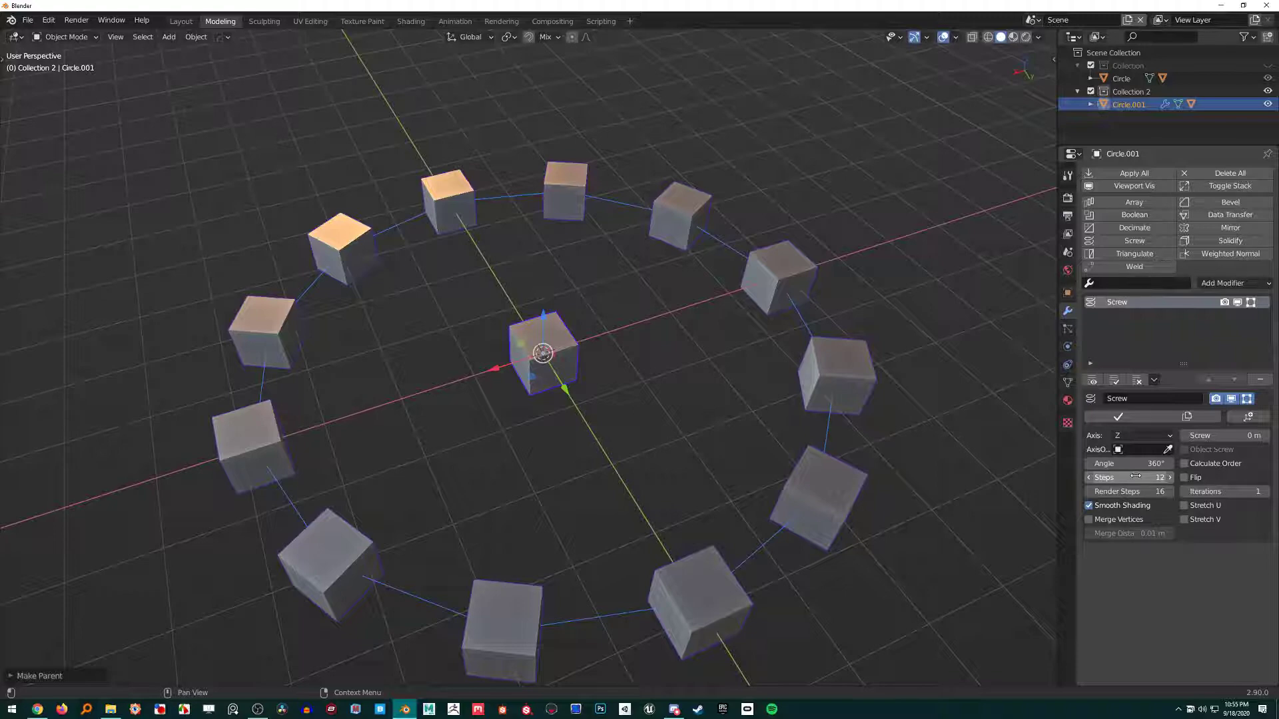
Raise the Screw modifier's step count to nearly double for a denser ring of cubes.
{"action": "middle_click_drag", "start_coordinate": [786, 359], "coordinate": [566, 293]}
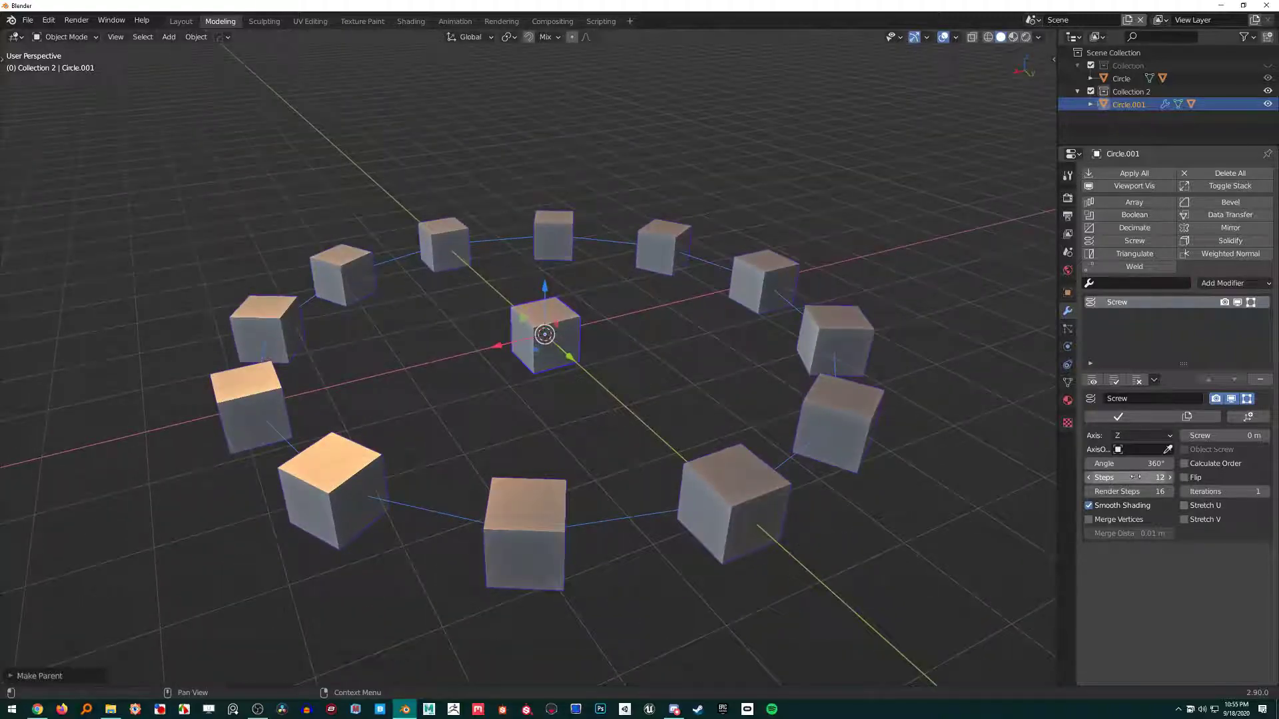
{"action": "mouse_move", "coordinate": [1134, 477]}
{"action": "left_mouse_down"}
{"action": "mouse_move", "coordinate": [1118, 476]}
{"action": "mouse_move", "coordinate": [1169, 477]}
{"action": "mouse_move", "coordinate": [1124, 477]}
{"action": "left_mouse_up"}
{"action": "middle_click_drag", "start_coordinate": [706, 394], "coordinate": [701, 426]}
In Edit Mode, move one top corner vertex of the central cube to deform all its instances, and return to Object Mode.
{"action": "key", "text": "Tab"}
{"action": "scroll", "coordinate": [532, 338], "scroll_direction": "up", "scroll_amount": 2}
{"action": "key", "text": "ctrl+z"}
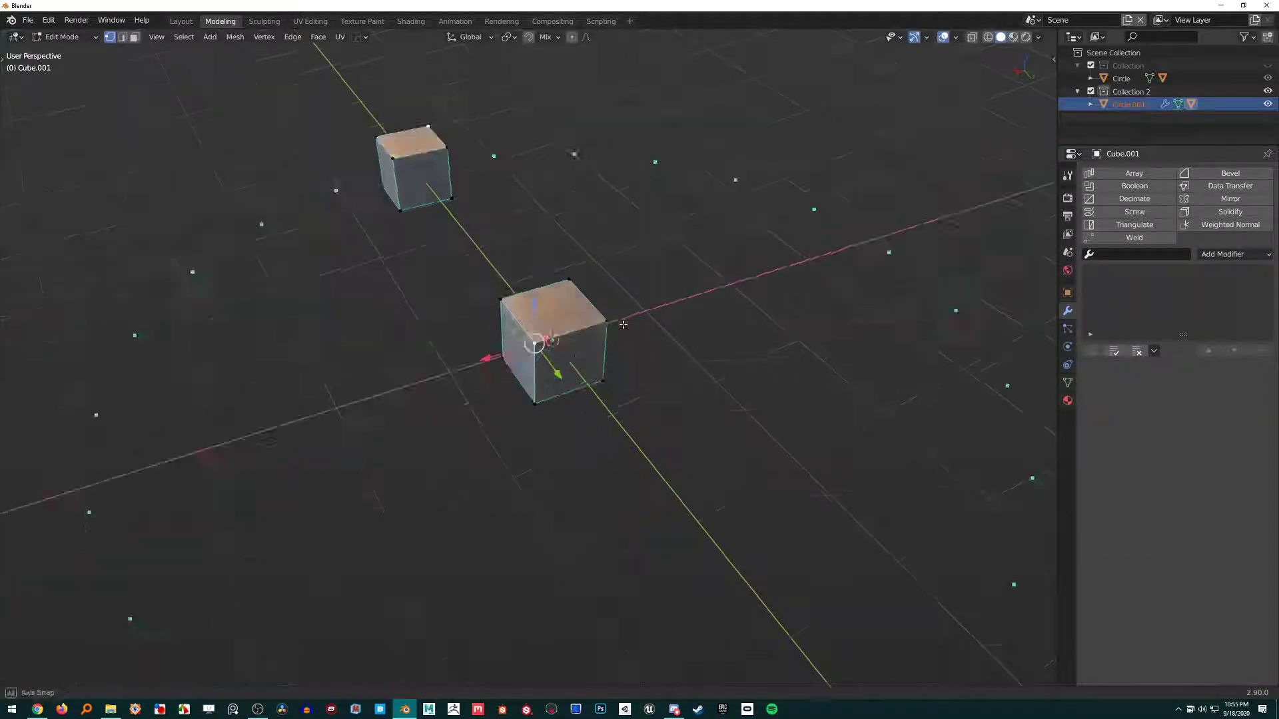
{"action": "middle_click_drag", "start_coordinate": [623, 324], "coordinate": [609, 295]}
{"action": "key", "text": "g"}
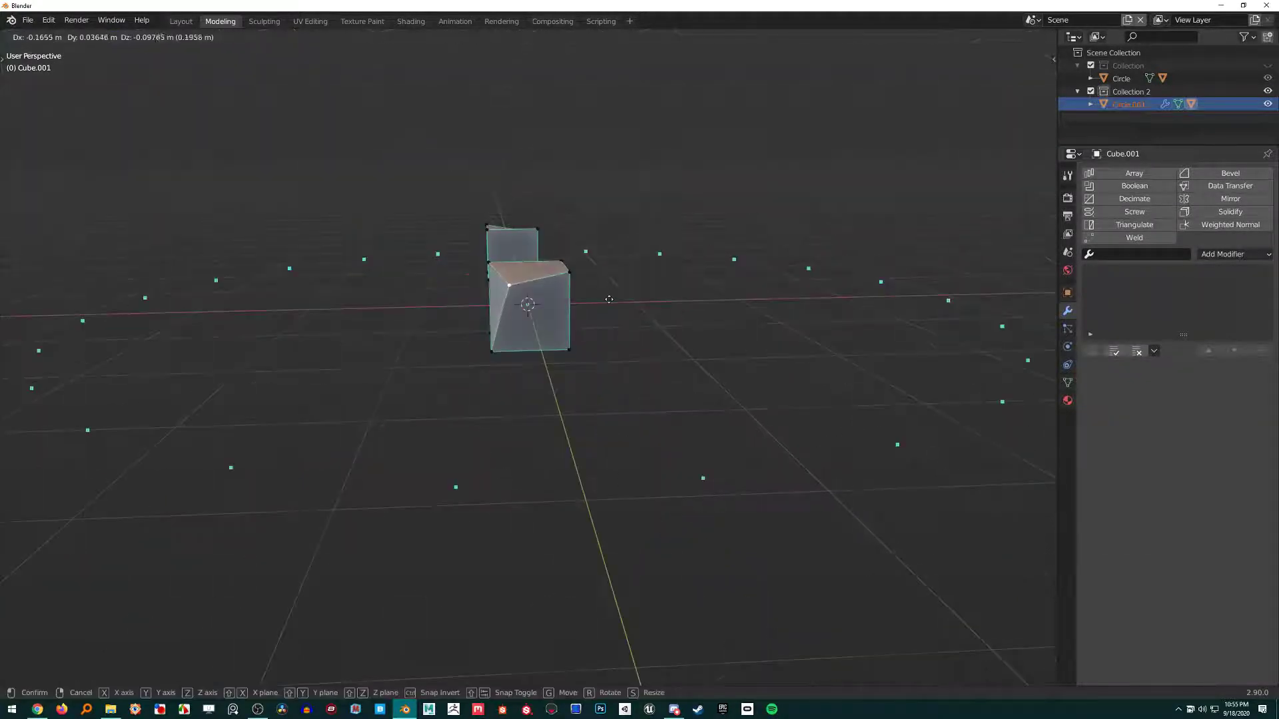
{"action": "right_click", "coordinate": [610, 300]}
{"action": "key", "text": "g"}
{"action": "left_click", "coordinate": [627, 295]}
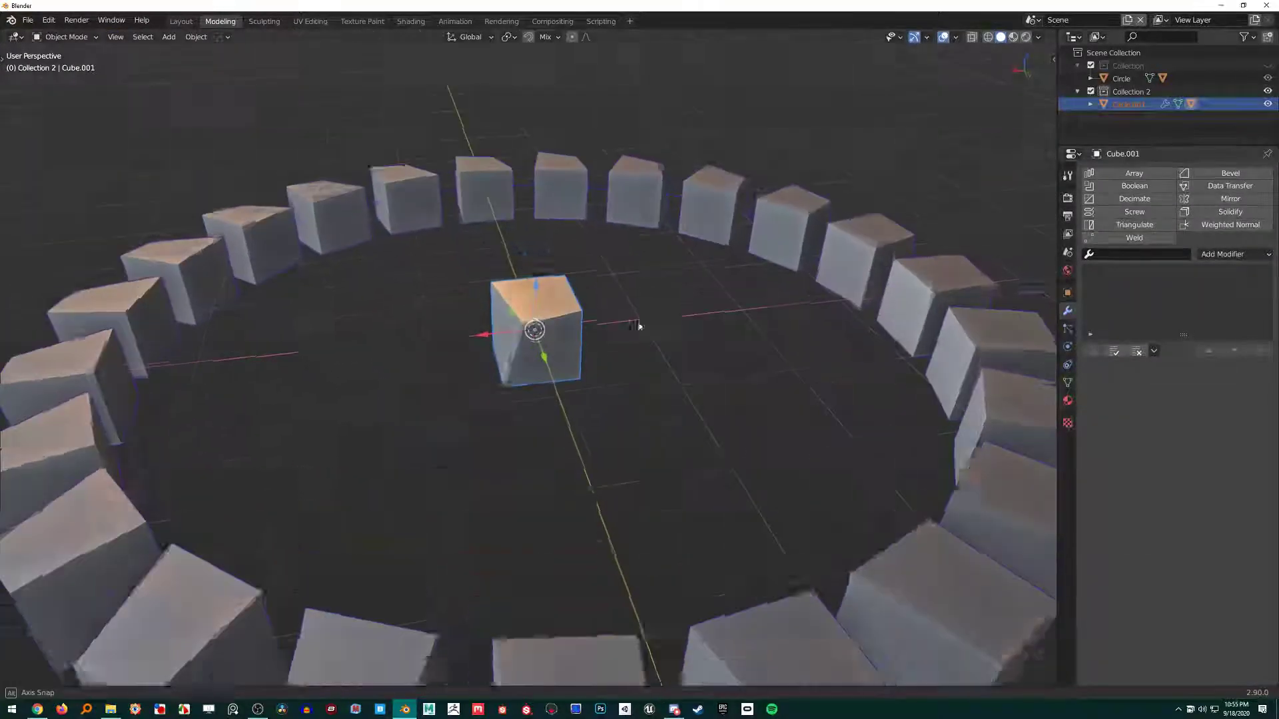
{"action": "scroll", "coordinate": [640, 329], "scroll_direction": "down", "scroll_amount": 3}
{"action": "mouse_move", "coordinate": [614, 355]}
{"action": "middle_mouse_down"}
{"action": "mouse_move", "coordinate": [616, 412]}
{"action": "mouse_move", "coordinate": [620, 335]}
{"action": "mouse_move", "coordinate": [613, 363]}
{"action": "middle_mouse_up"}
{"action": "scroll", "coordinate": [614, 365], "scroll_direction": "up", "scroll_amount": 2}
{"action": "scroll", "coordinate": [614, 365], "scroll_direction": "up", "scroll_amount": 2}
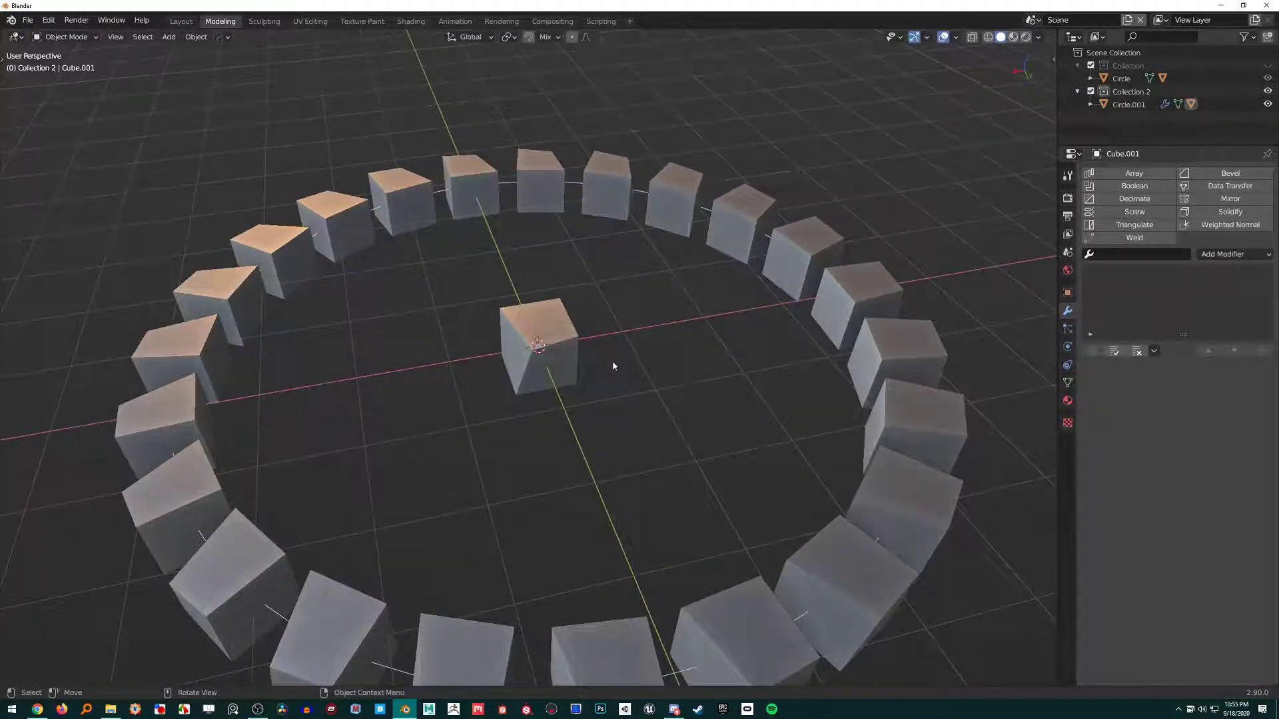